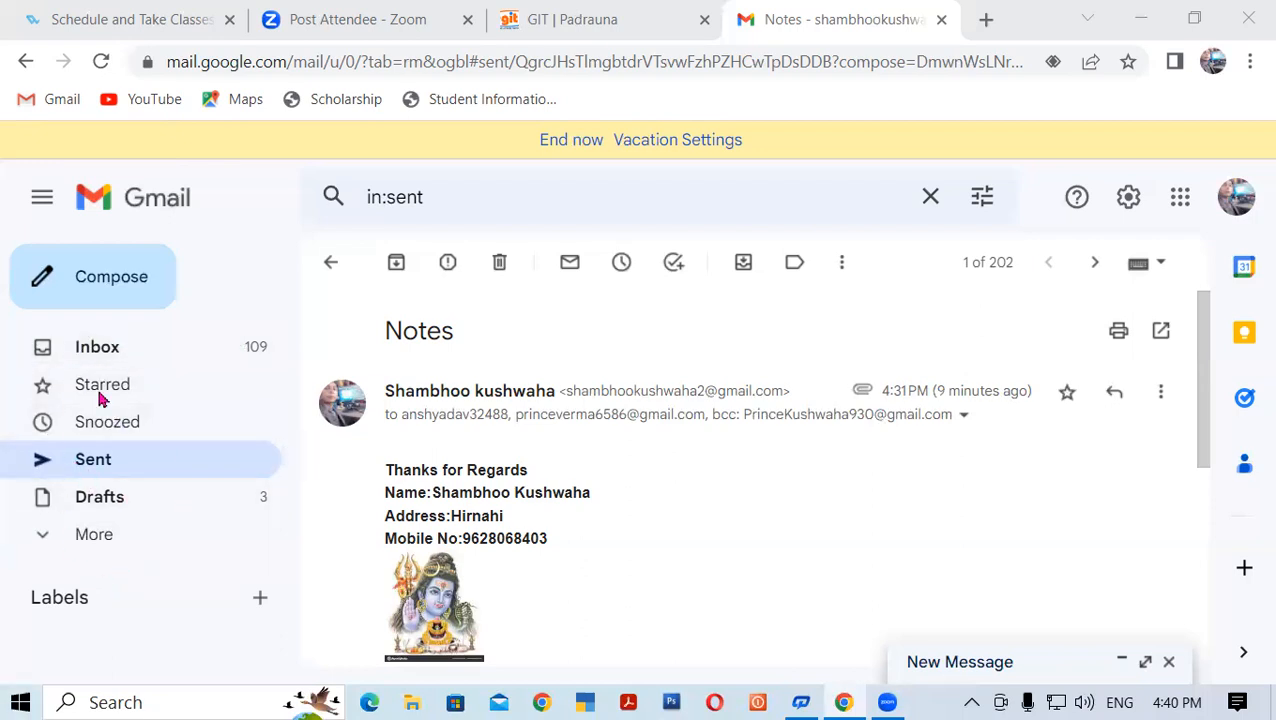
Open the Google Account home page in a new tab via Gmail's Accounts and Import settings
{"action": "left_click", "coordinate": [329, 266]}
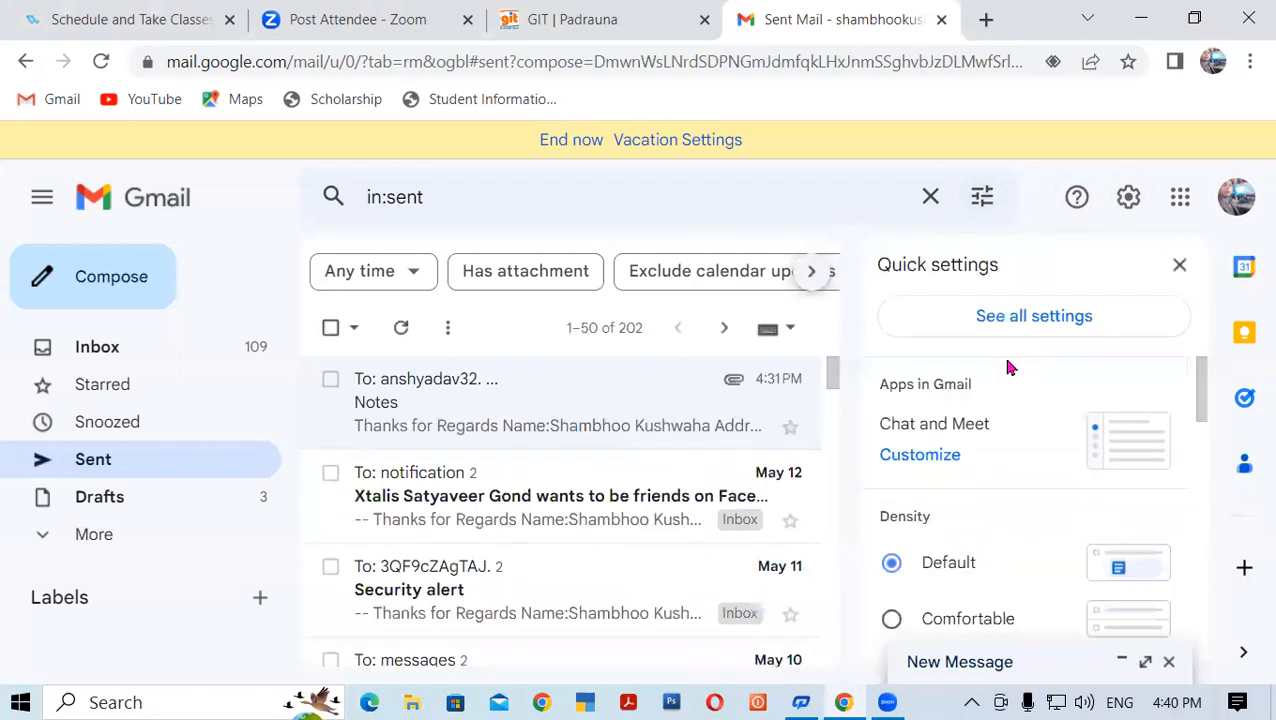
{"action": "left_click", "coordinate": [1038, 318]}
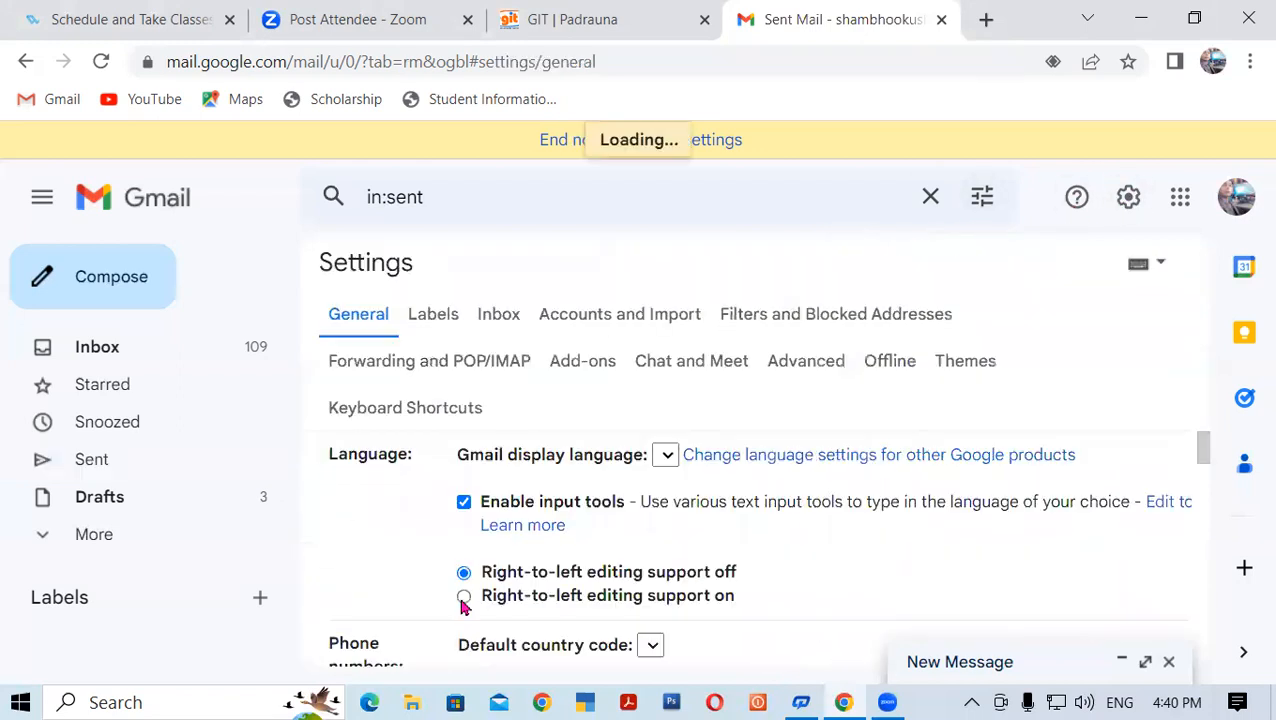
{"action": "left_click", "coordinate": [577, 318]}
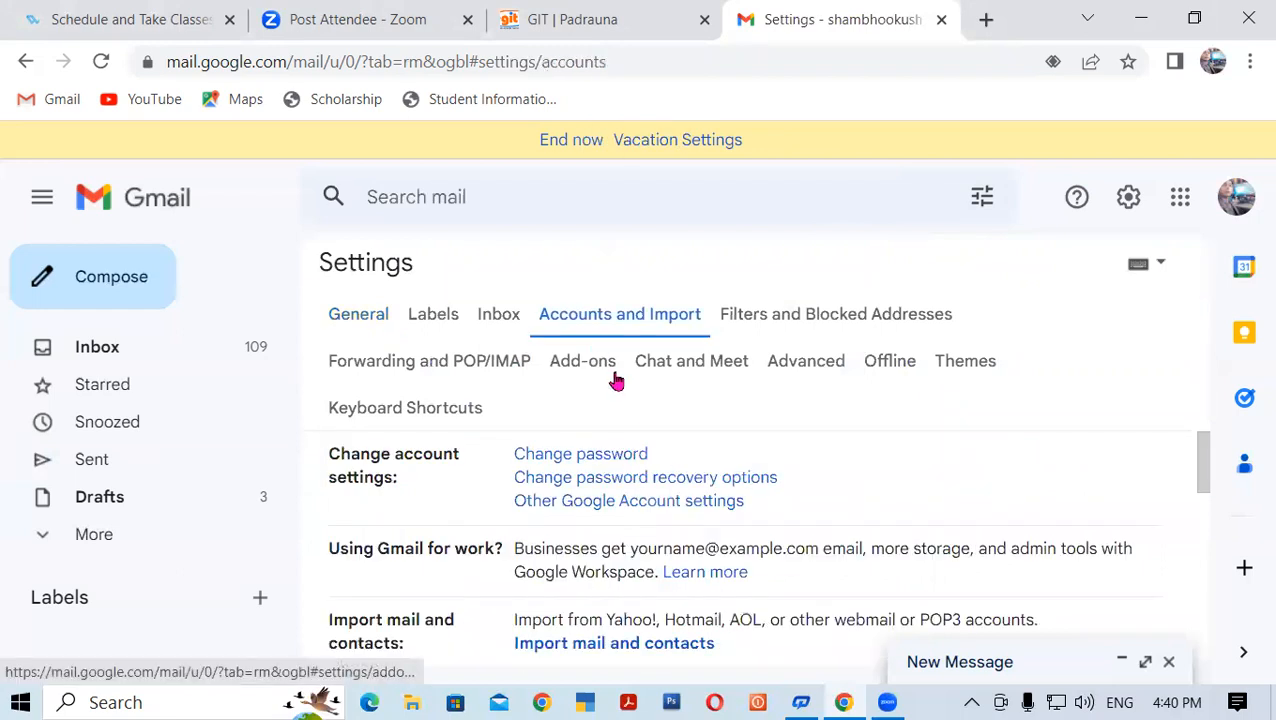
{"action": "left_click", "coordinate": [624, 506]}
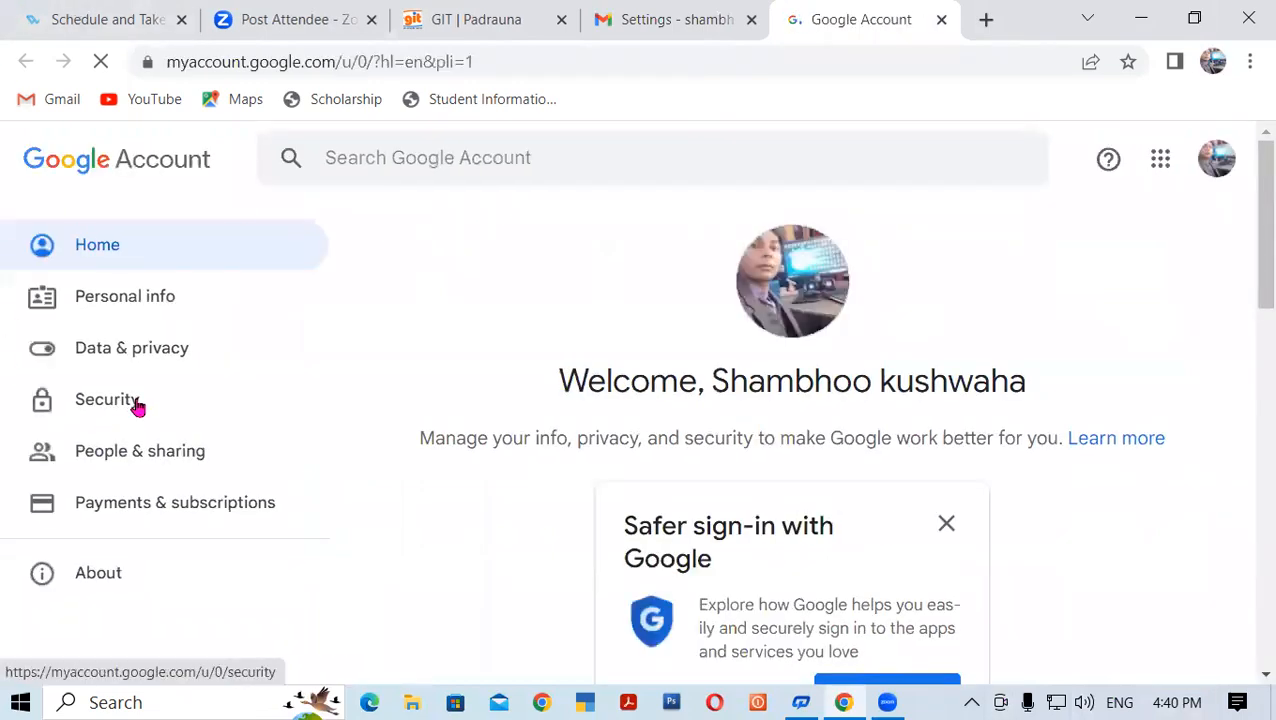
Go to Security and open 2-Step Verification, reaching the password re-entry check
{"action": "left_click", "coordinate": [137, 405]}
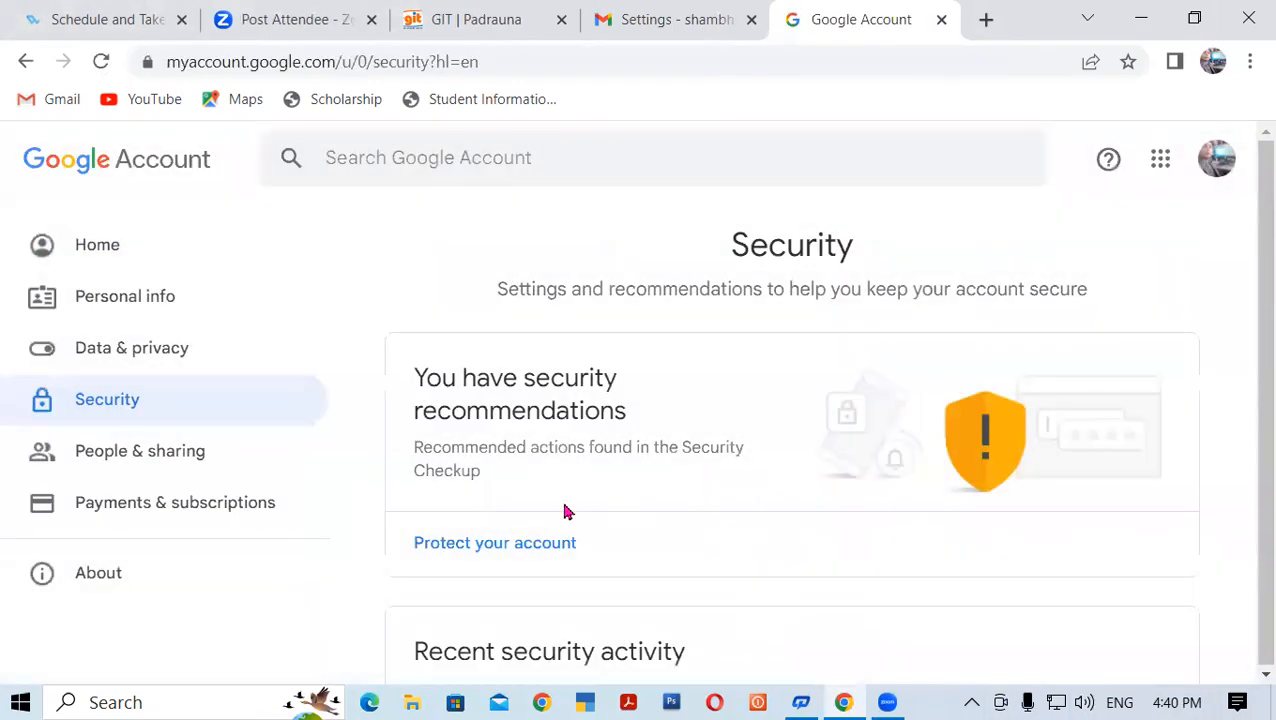
{"action": "scroll", "coordinate": [688, 522], "scroll_direction": "down", "scroll_amount": 5}
{"action": "scroll", "coordinate": [688, 522], "scroll_direction": "down", "scroll_amount": 3}
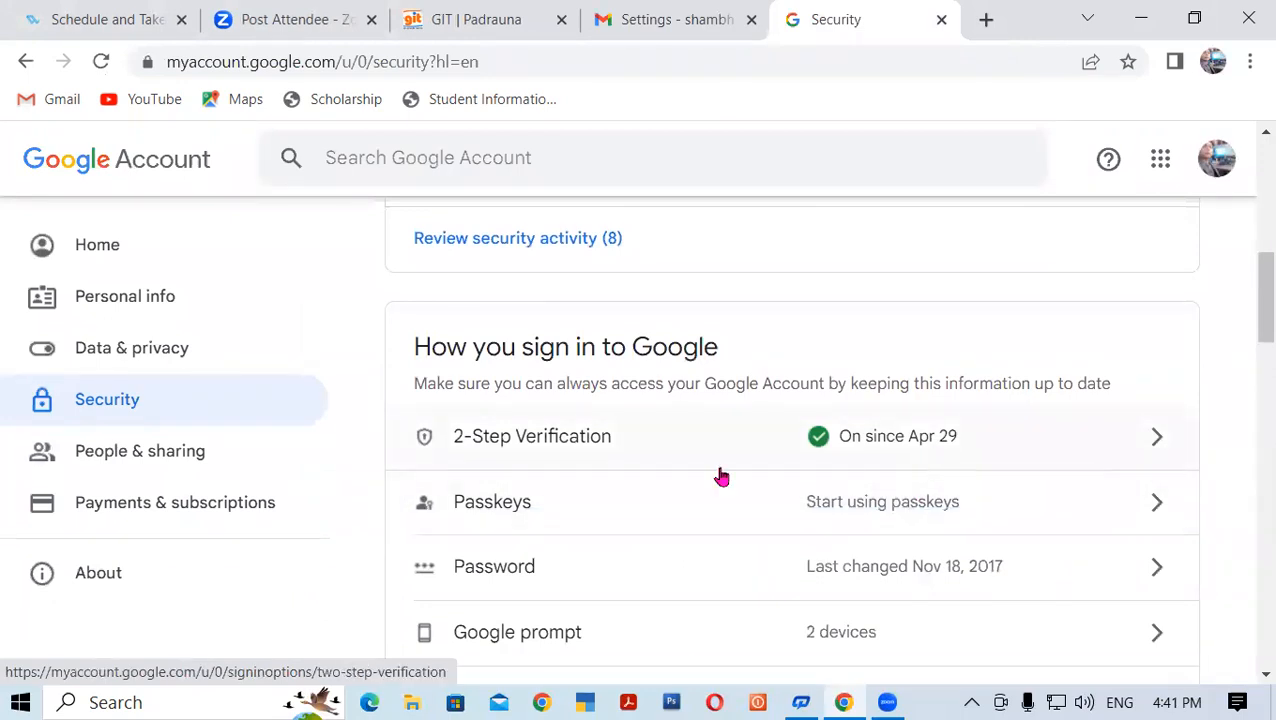
{"action": "left_click", "coordinate": [776, 452]}
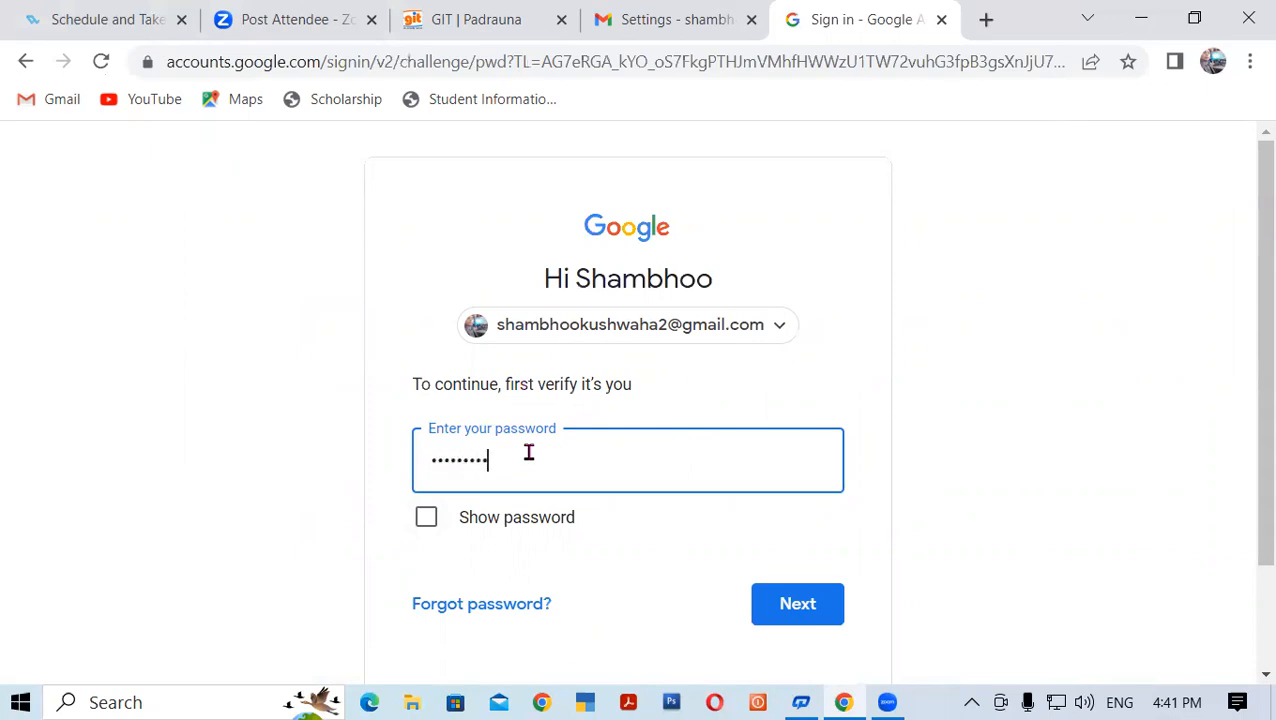
Submit the password, then turn off 2-Step Verification and confirm in the dialog
{"action": "left_click", "coordinate": [790, 603]}
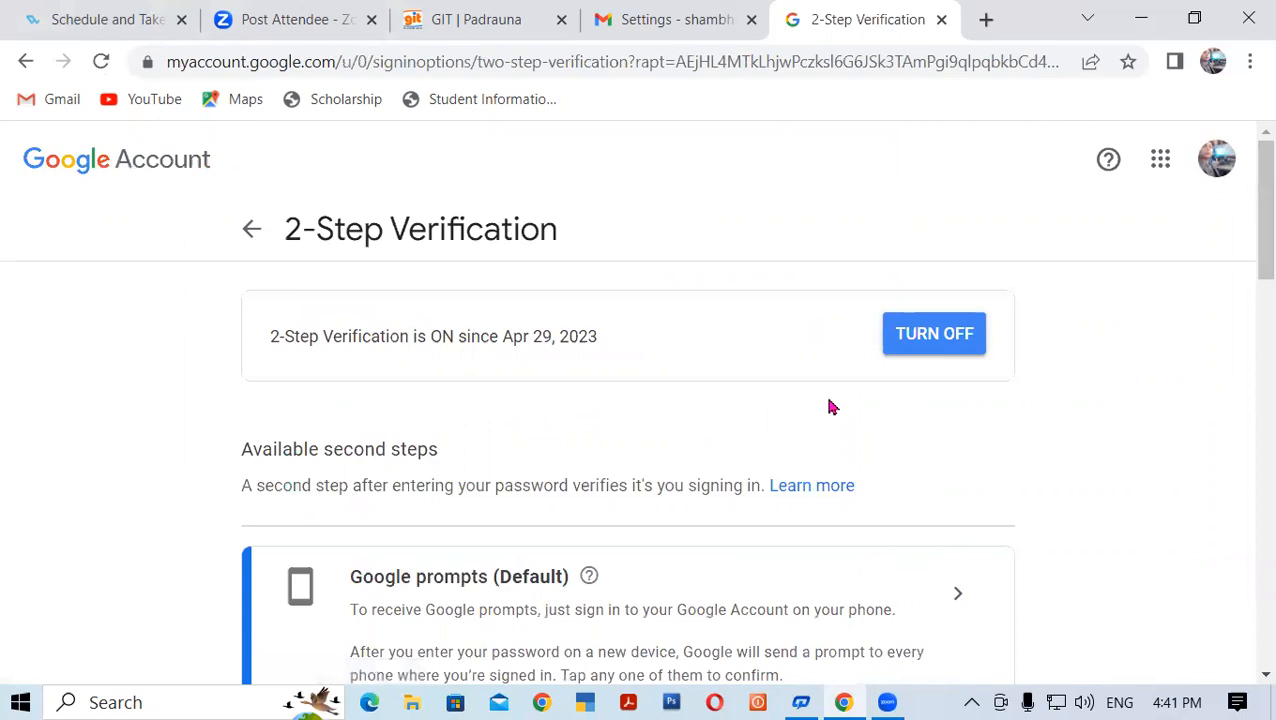
{"action": "left_click", "coordinate": [916, 339]}
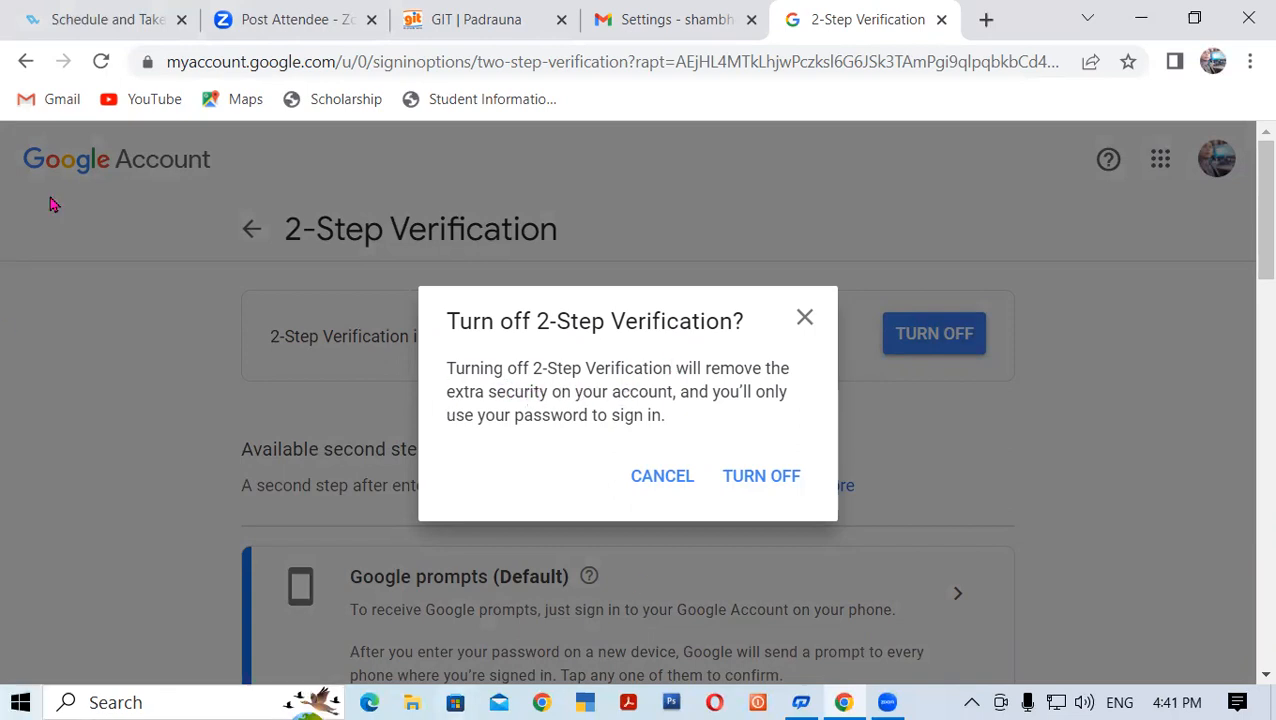
{"action": "left_click_drag", "start_coordinate": [709, 366], "coordinate": [761, 364]}
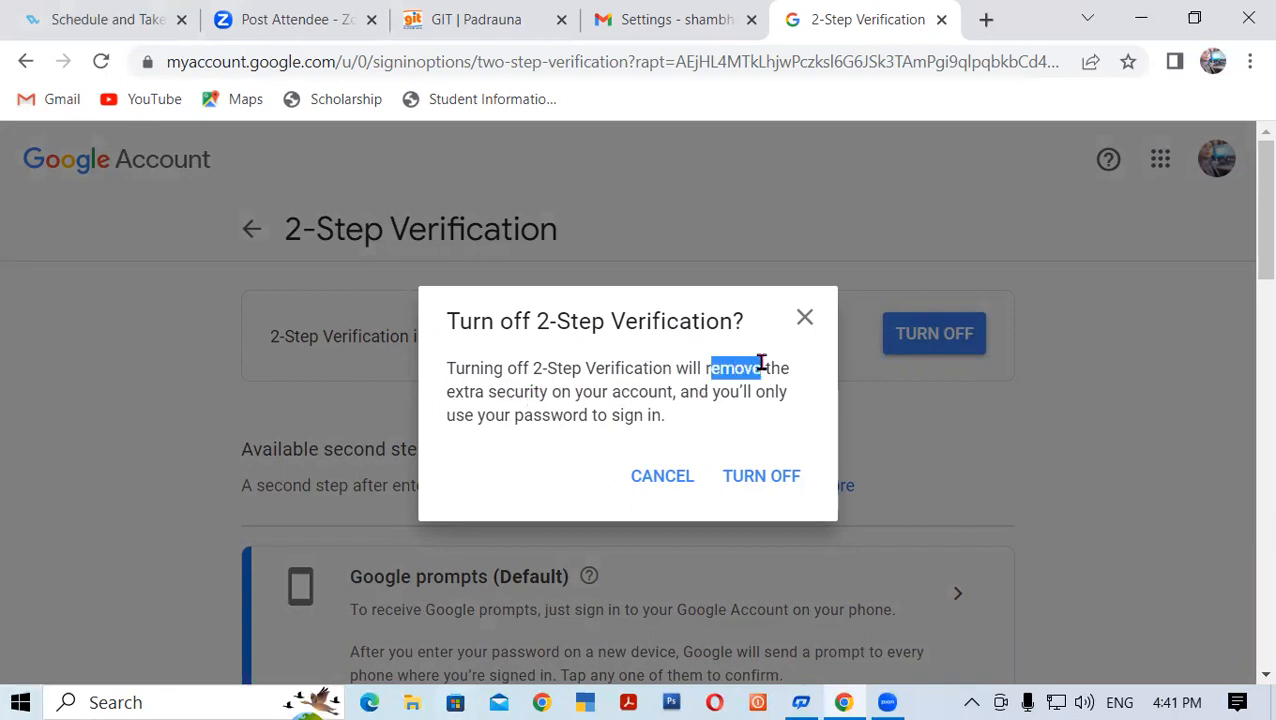
{"action": "left_click", "coordinate": [598, 362]}
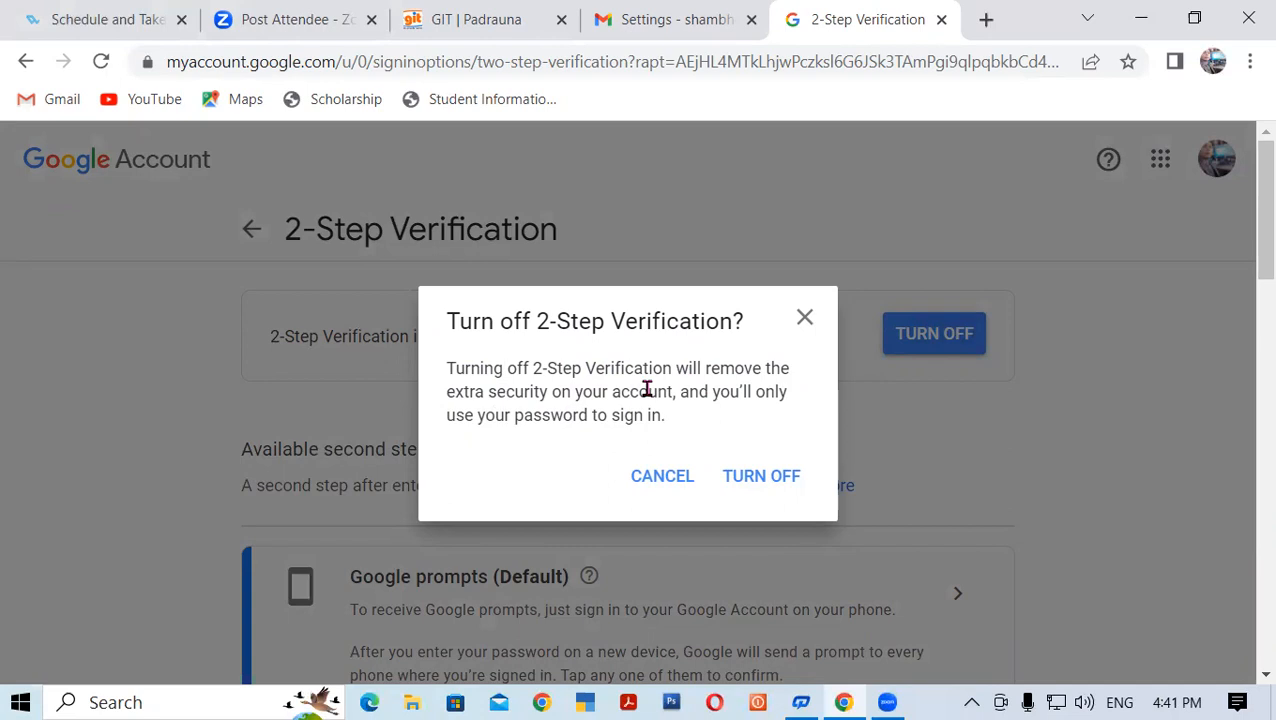
{"action": "left_click", "coordinate": [752, 479]}
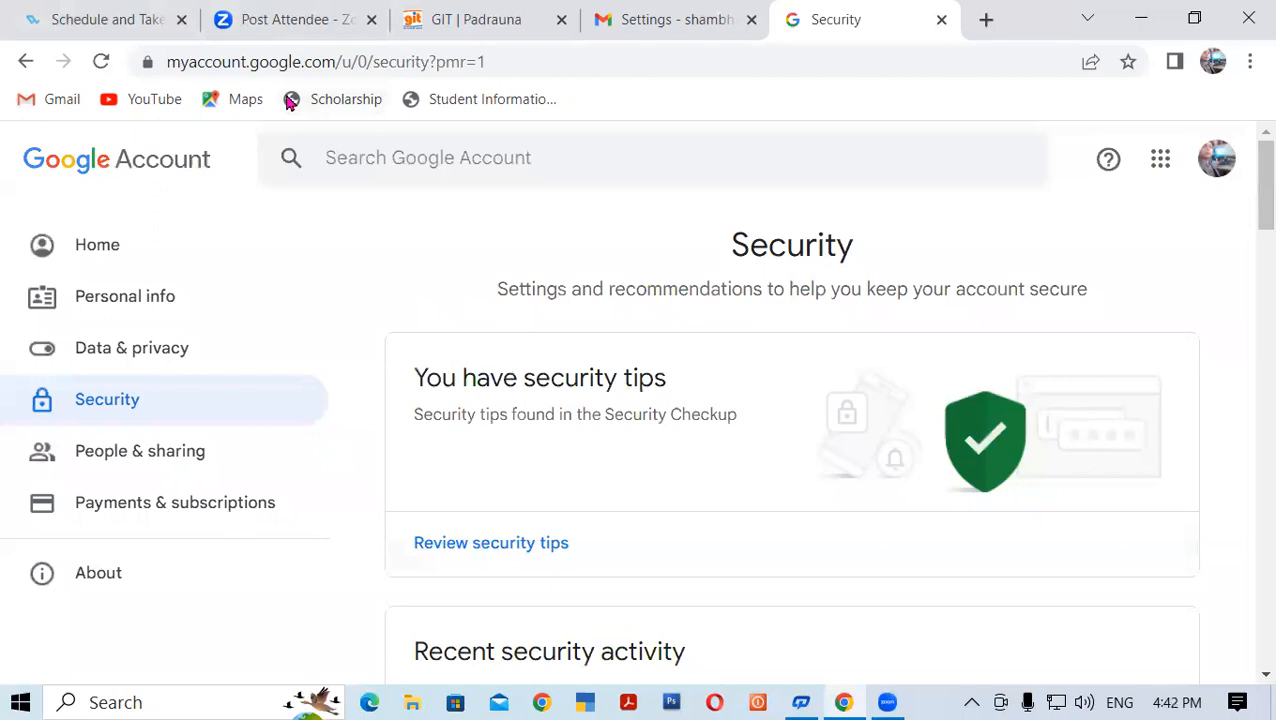
Close the Security tab and check the signature in a new draft, then return to the inbox
{"action": "left_click", "coordinate": [941, 19]}
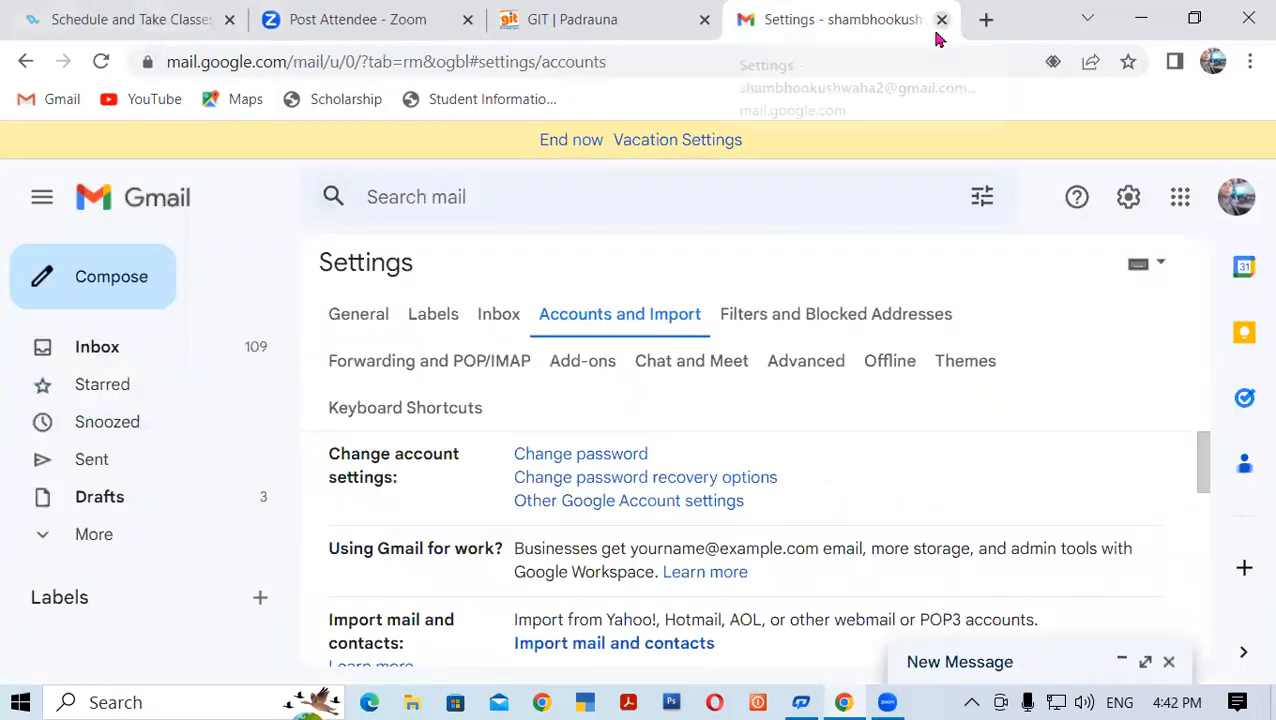
{"action": "left_click", "coordinate": [77, 276]}
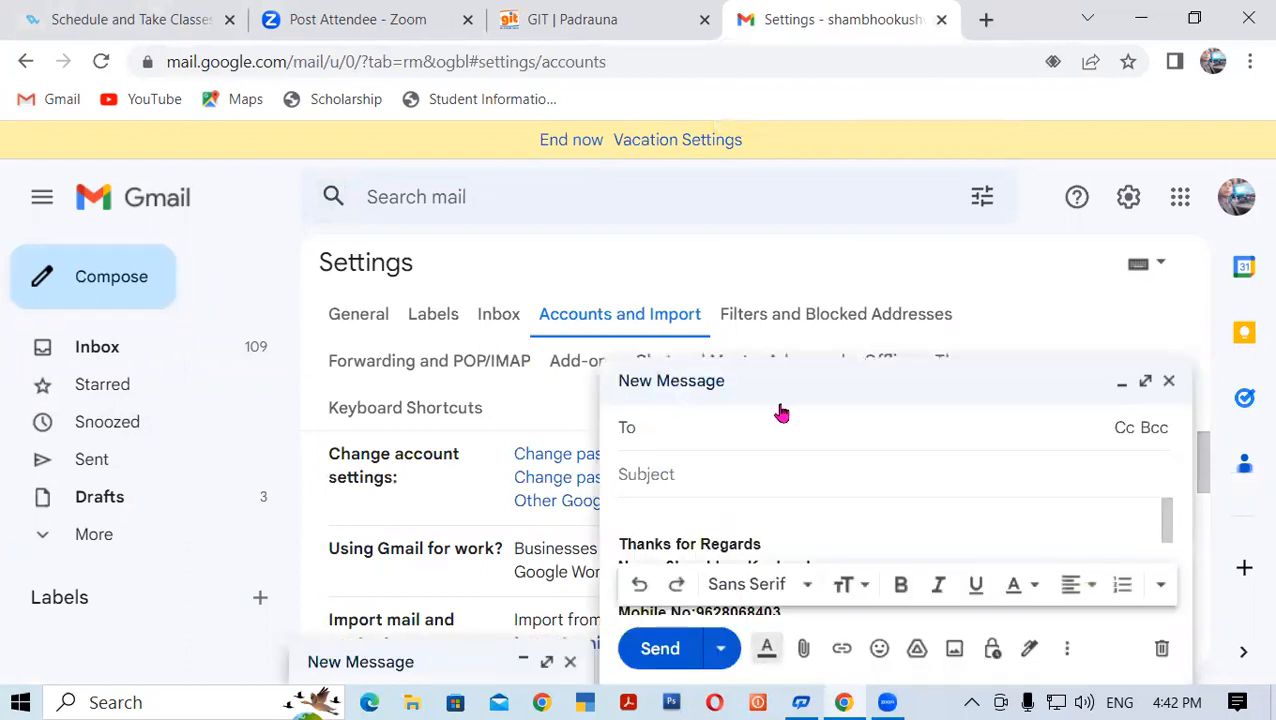
{"action": "left_click", "coordinate": [1168, 381]}
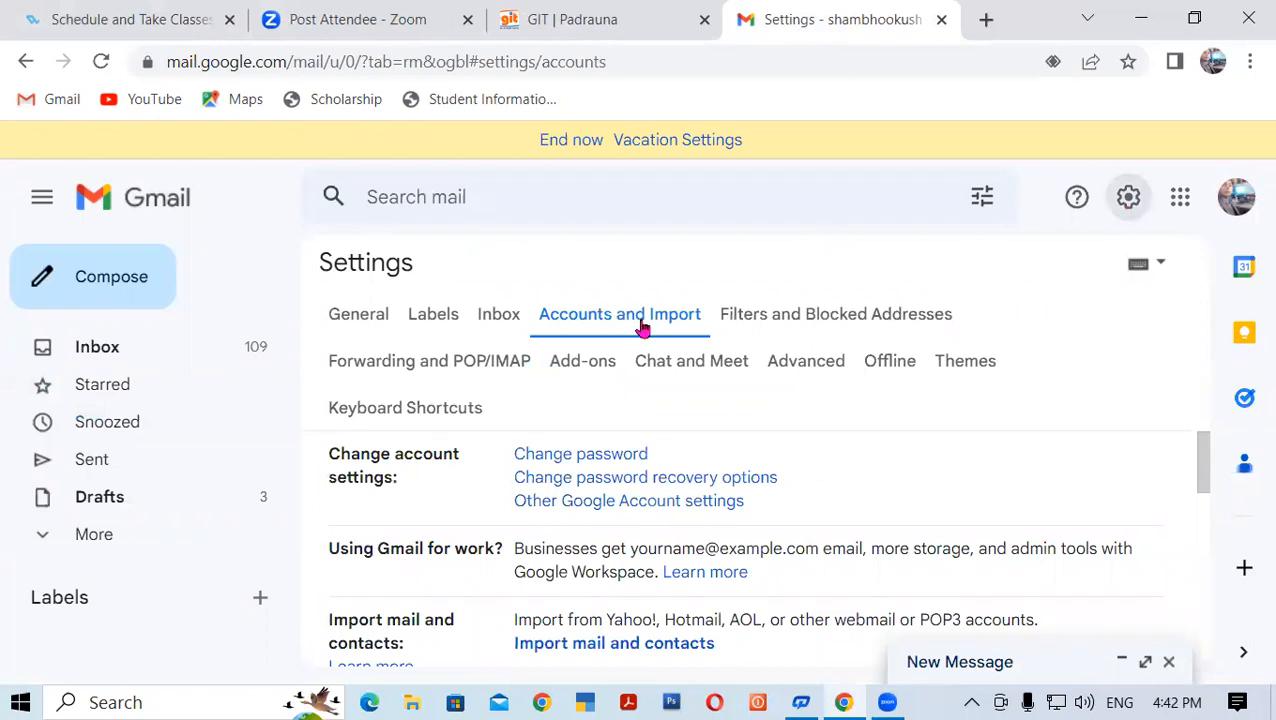
{"action": "left_click", "coordinate": [770, 313]}
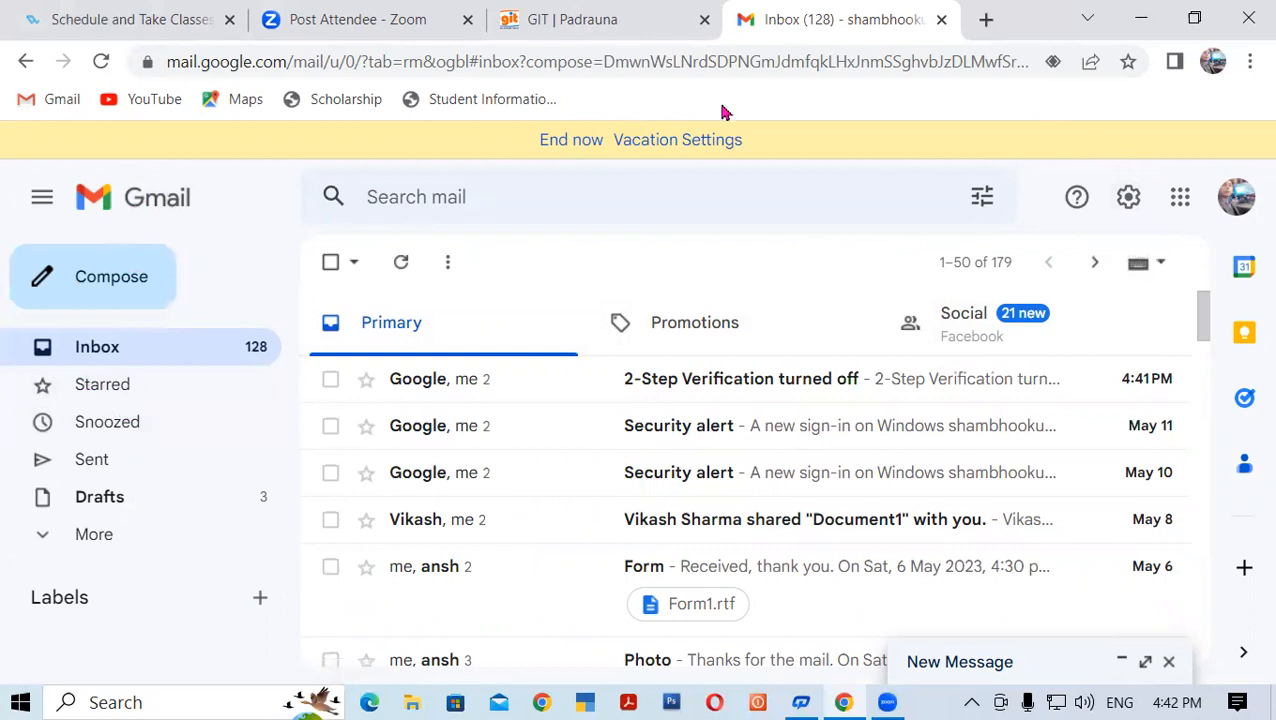
Open the Google Account home page again from Accounts and Import settings
{"action": "left_click", "coordinate": [1126, 198]}
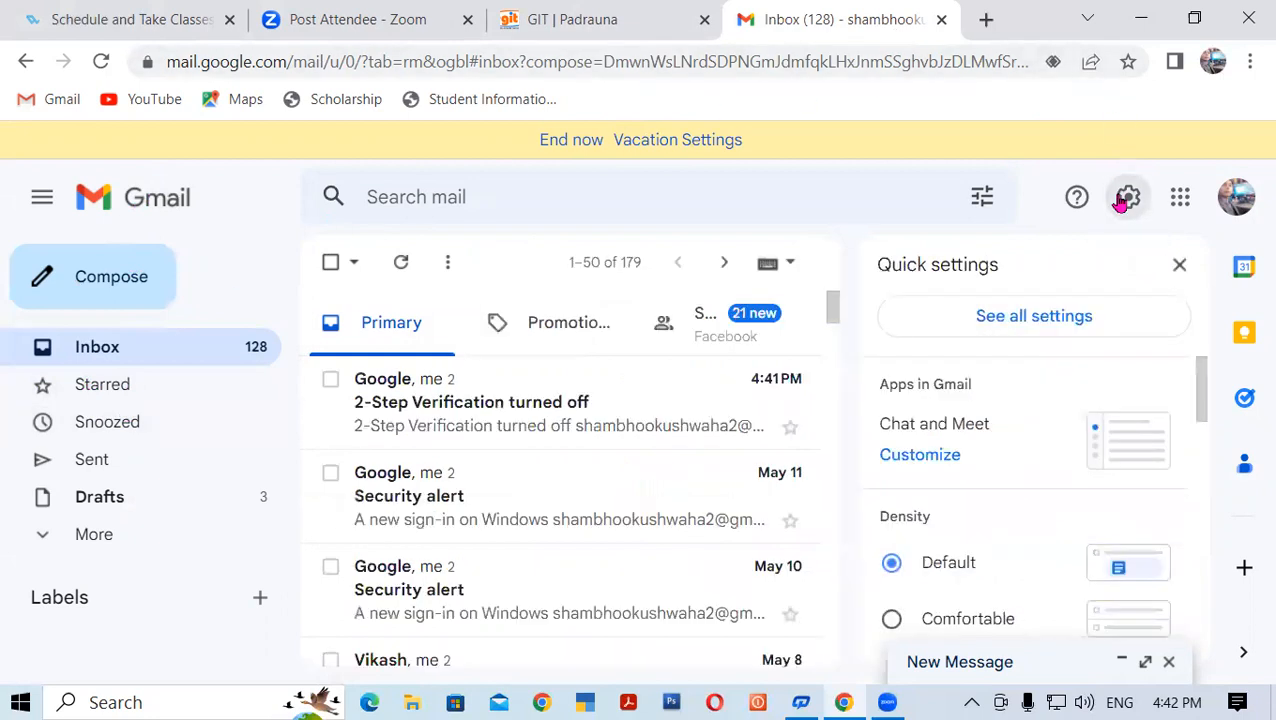
{"action": "left_click", "coordinate": [1021, 318]}
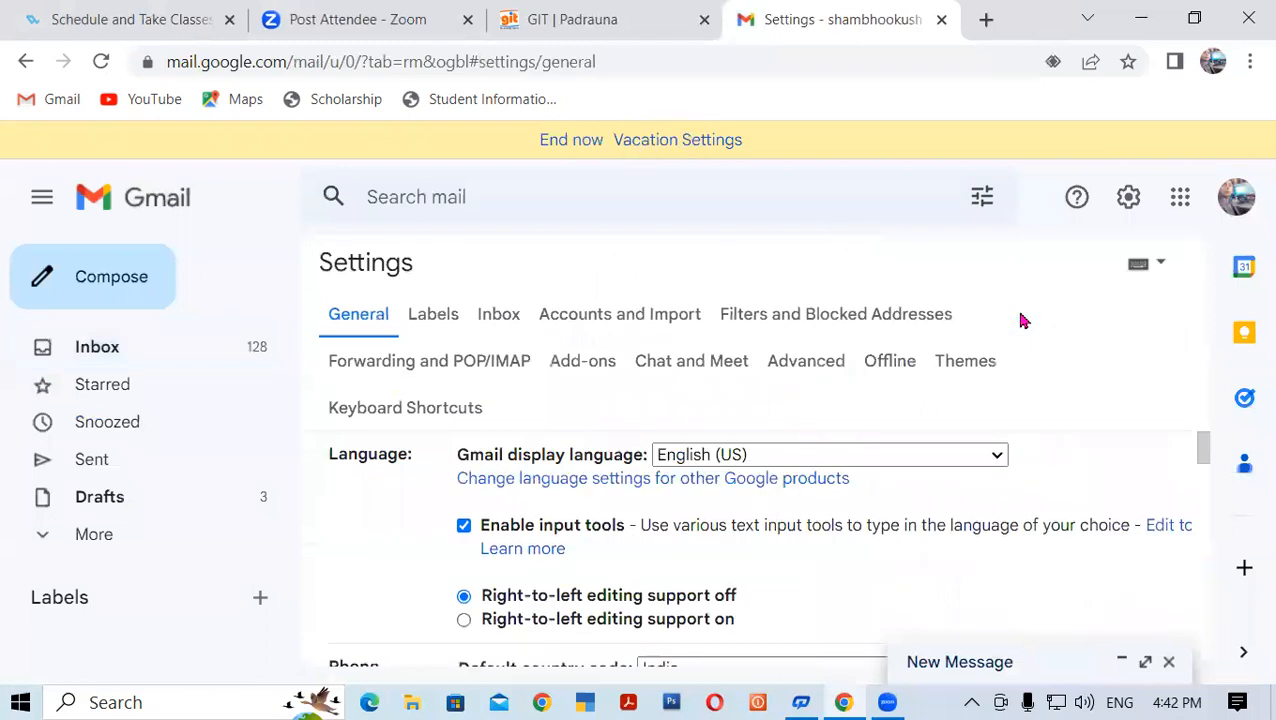
{"action": "left_click", "coordinate": [598, 316]}
{"action": "scroll", "coordinate": [640, 468], "scroll_direction": "down", "scroll_amount": 2}
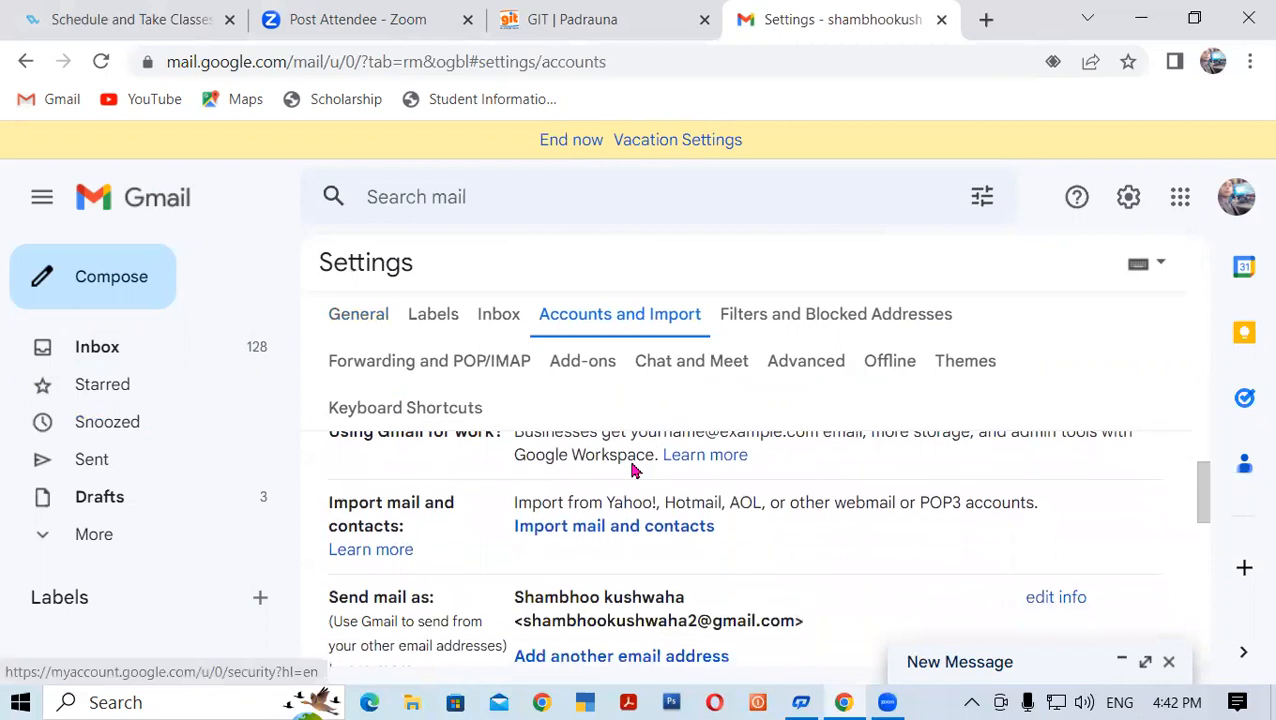
{"action": "scroll", "coordinate": [798, 476], "scroll_direction": "up", "scroll_amount": 1}
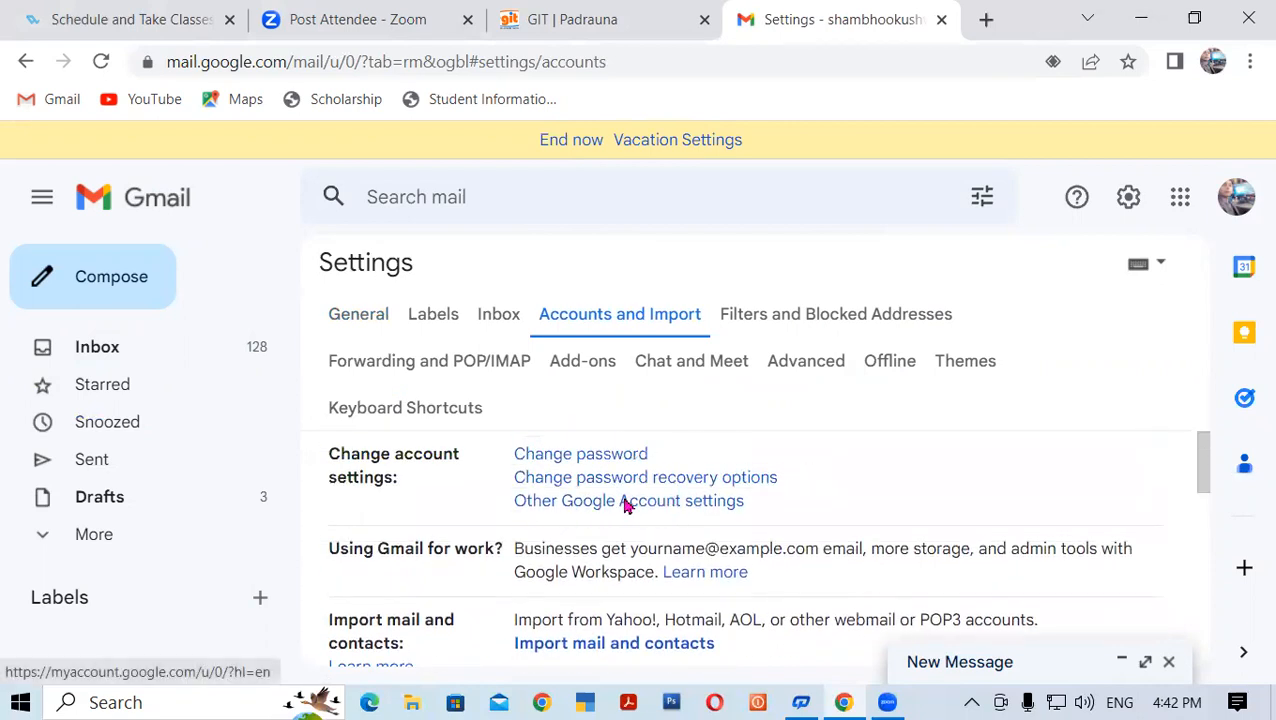
{"action": "left_click", "coordinate": [625, 502]}
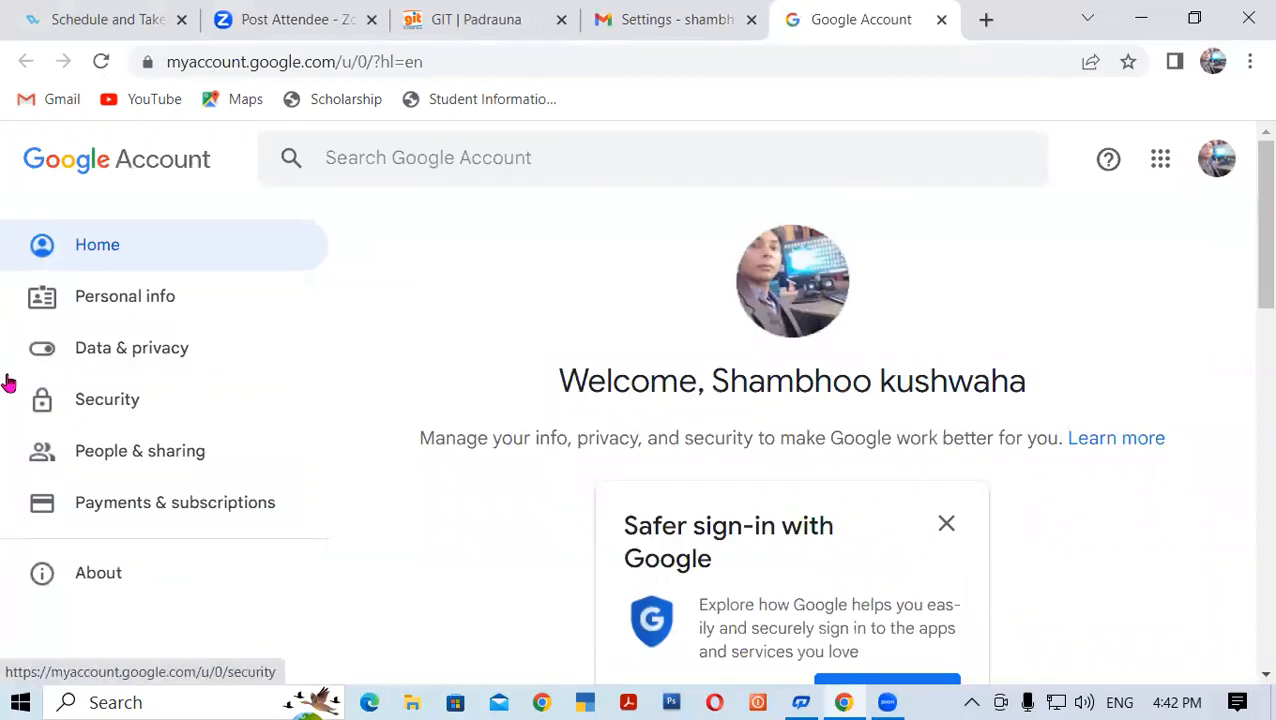
Open the 2-Step Verification setup page from the Security section
{"action": "left_click", "coordinate": [102, 400]}
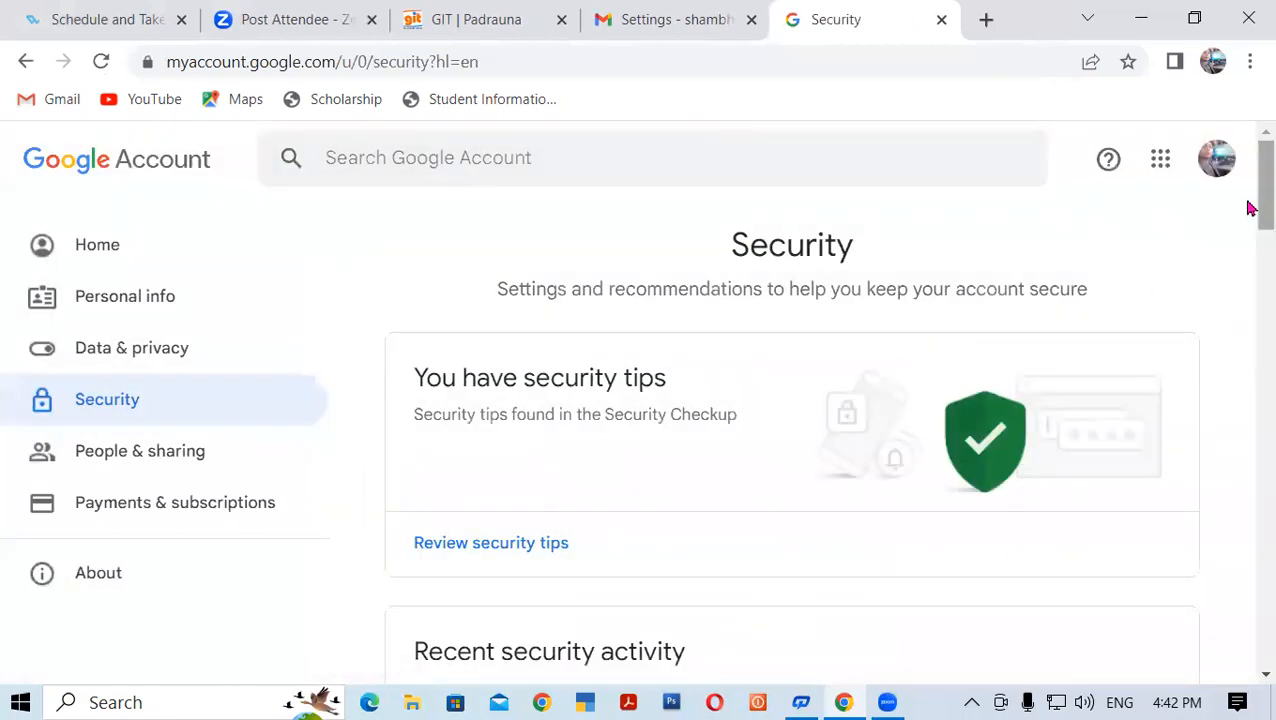
{"action": "left_click_drag", "start_coordinate": [1249, 208], "coordinate": [1249, 333]}
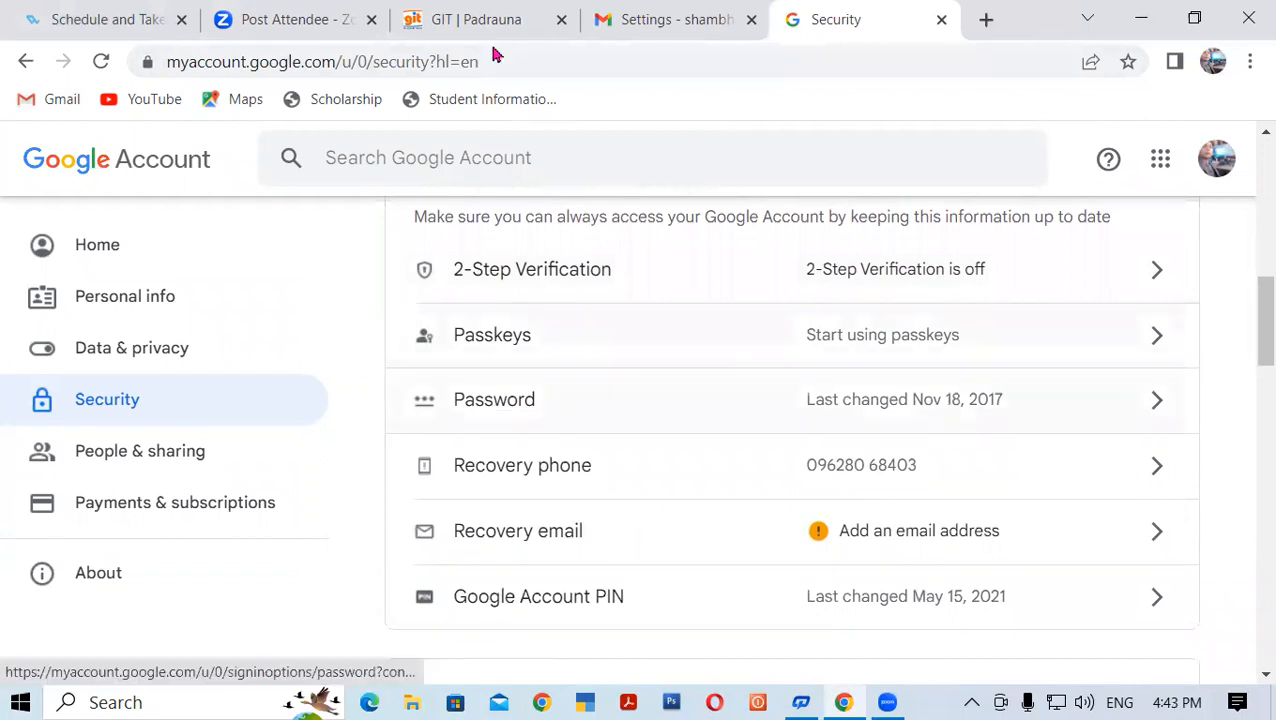
{"action": "left_click", "coordinate": [651, 286]}
{"action": "scroll", "coordinate": [820, 325], "scroll_direction": "down", "scroll_amount": 5}
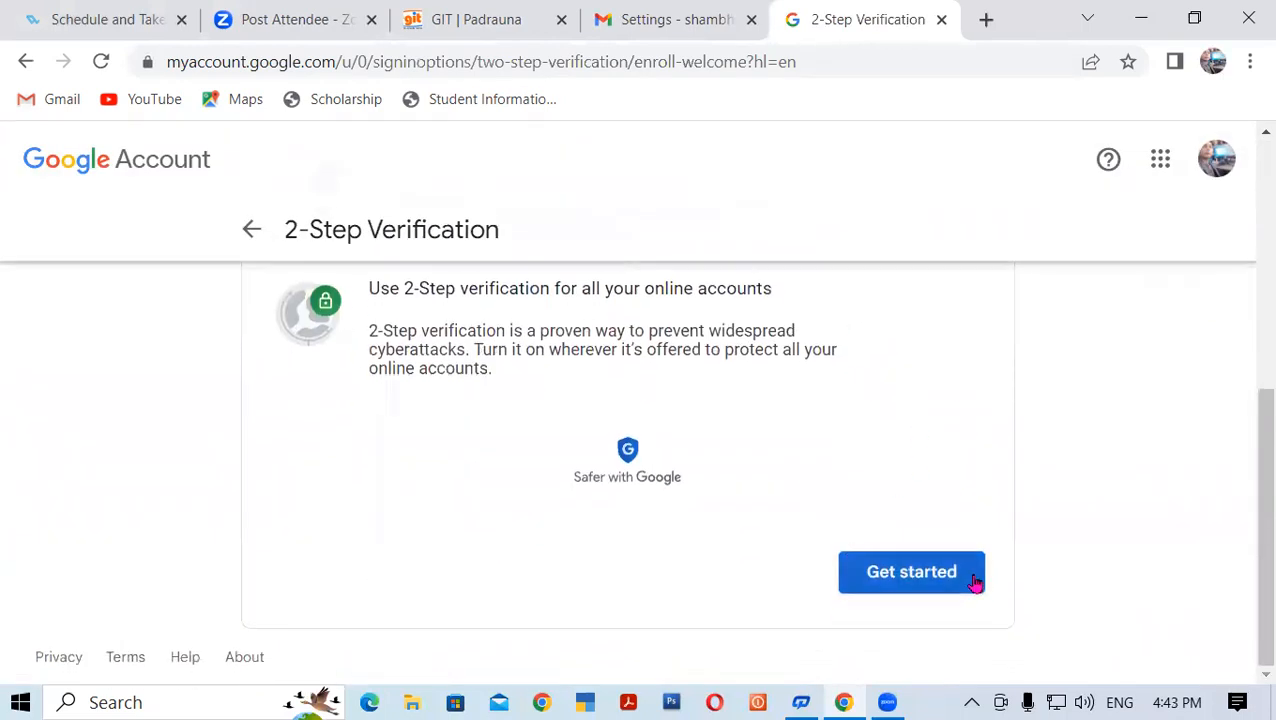
Begin 2-Step Verification setup, review the listed phones (Vivo Y53, realme narzo 50A), and continue
{"action": "left_click", "coordinate": [889, 574]}
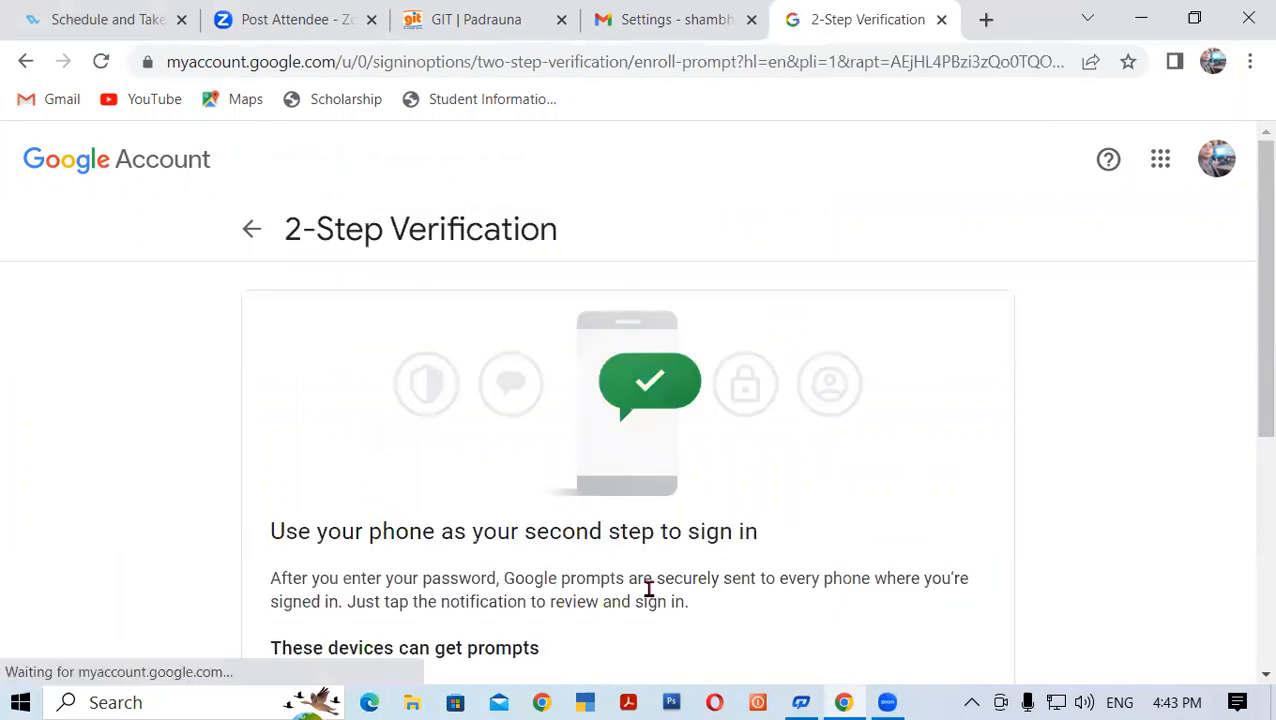
{"action": "scroll", "coordinate": [790, 402], "scroll_direction": "down", "scroll_amount": 5}
{"action": "scroll", "coordinate": [861, 466], "scroll_direction": "up", "scroll_amount": 3}
{"action": "scroll", "coordinate": [861, 466], "scroll_direction": "down", "scroll_amount": 2}
{"action": "scroll", "coordinate": [857, 465], "scroll_direction": "up", "scroll_amount": 3}
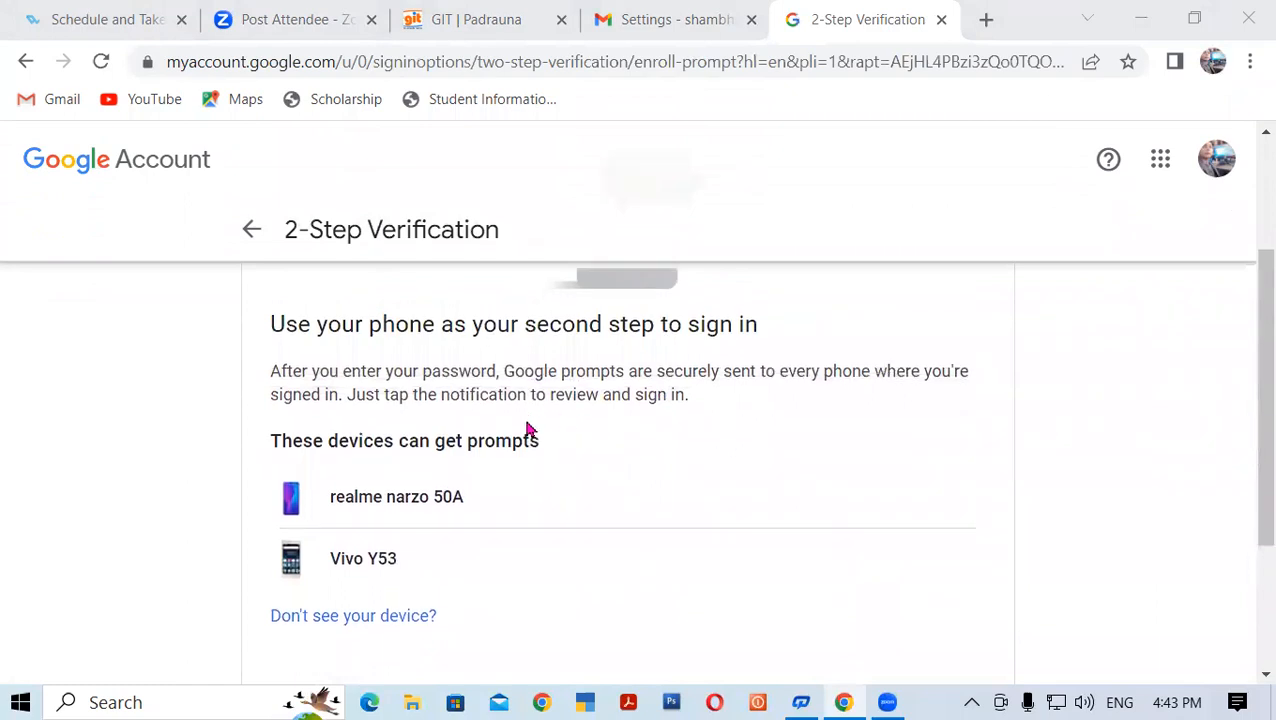
{"action": "scroll", "coordinate": [545, 428], "scroll_direction": "down", "scroll_amount": 2}
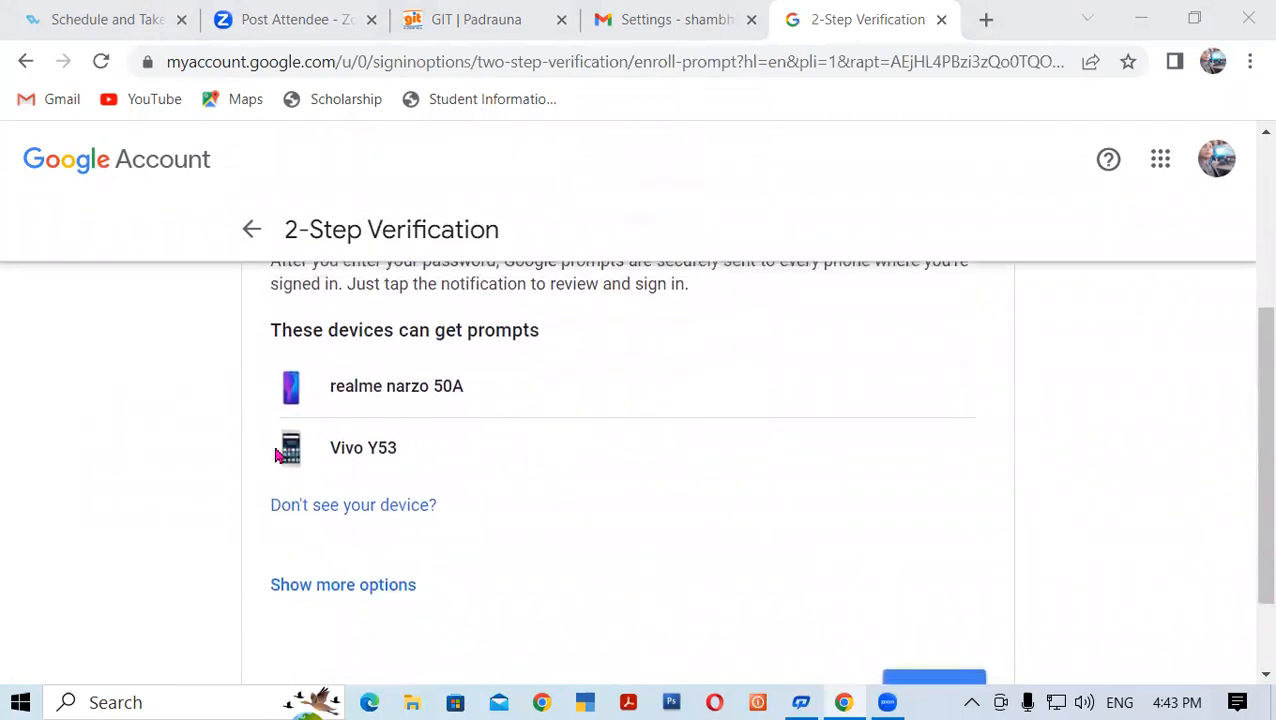
{"action": "left_click_drag", "start_coordinate": [325, 458], "coordinate": [402, 456]}
{"action": "left_click", "coordinate": [395, 452]}
{"action": "left_click", "coordinate": [400, 455]}
{"action": "left_click_drag", "start_coordinate": [327, 390], "coordinate": [487, 398]}
{"action": "left_click", "coordinate": [486, 397]}
{"action": "scroll", "coordinate": [905, 495], "scroll_direction": "down", "scroll_amount": 2}
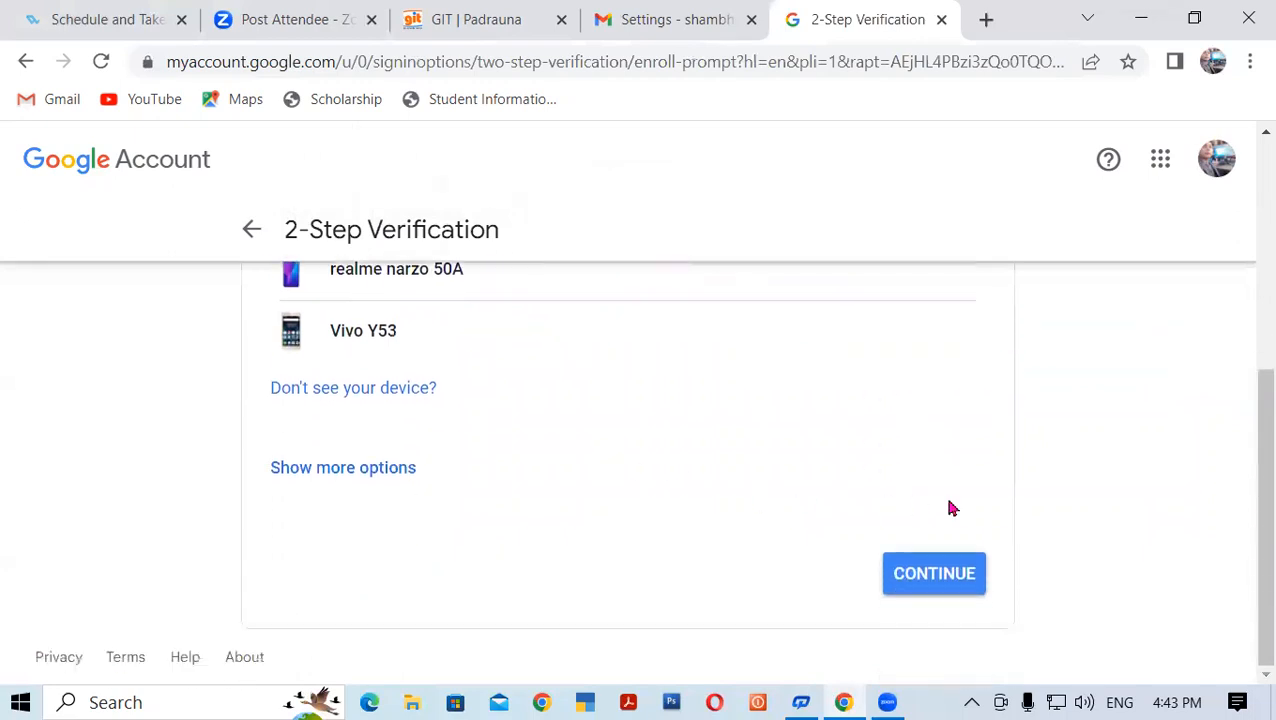
{"action": "left_click", "coordinate": [933, 575]}
Send a verification code to the backup phone and submit the received code
{"action": "scroll", "coordinate": [712, 463], "scroll_direction": "up", "scroll_amount": 1}
{"action": "scroll", "coordinate": [727, 452], "scroll_direction": "down", "scroll_amount": 1}
{"action": "scroll", "coordinate": [727, 452], "scroll_direction": "up", "scroll_amount": 1}
{"action": "scroll", "coordinate": [727, 452], "scroll_direction": "down", "scroll_amount": 1}
{"action": "scroll", "coordinate": [727, 452], "scroll_direction": "up", "scroll_amount": 1}
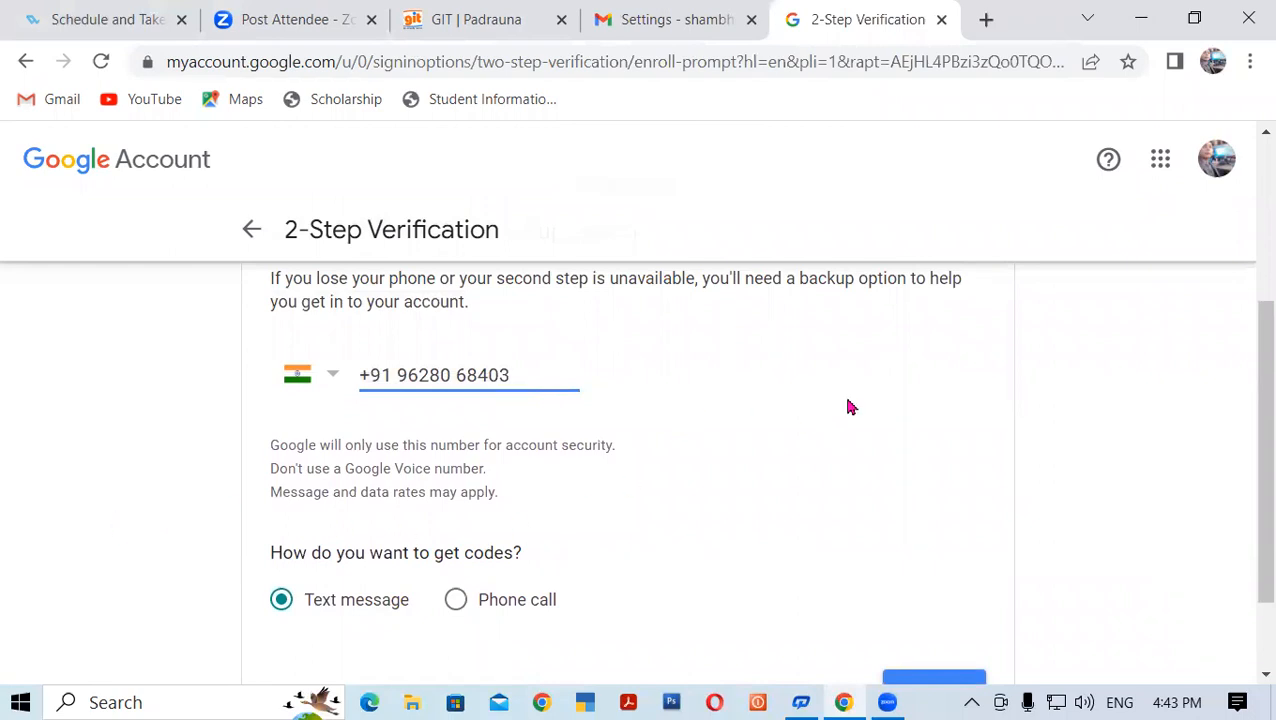
{"action": "scroll", "coordinate": [846, 410], "scroll_direction": "down", "scroll_amount": 1}
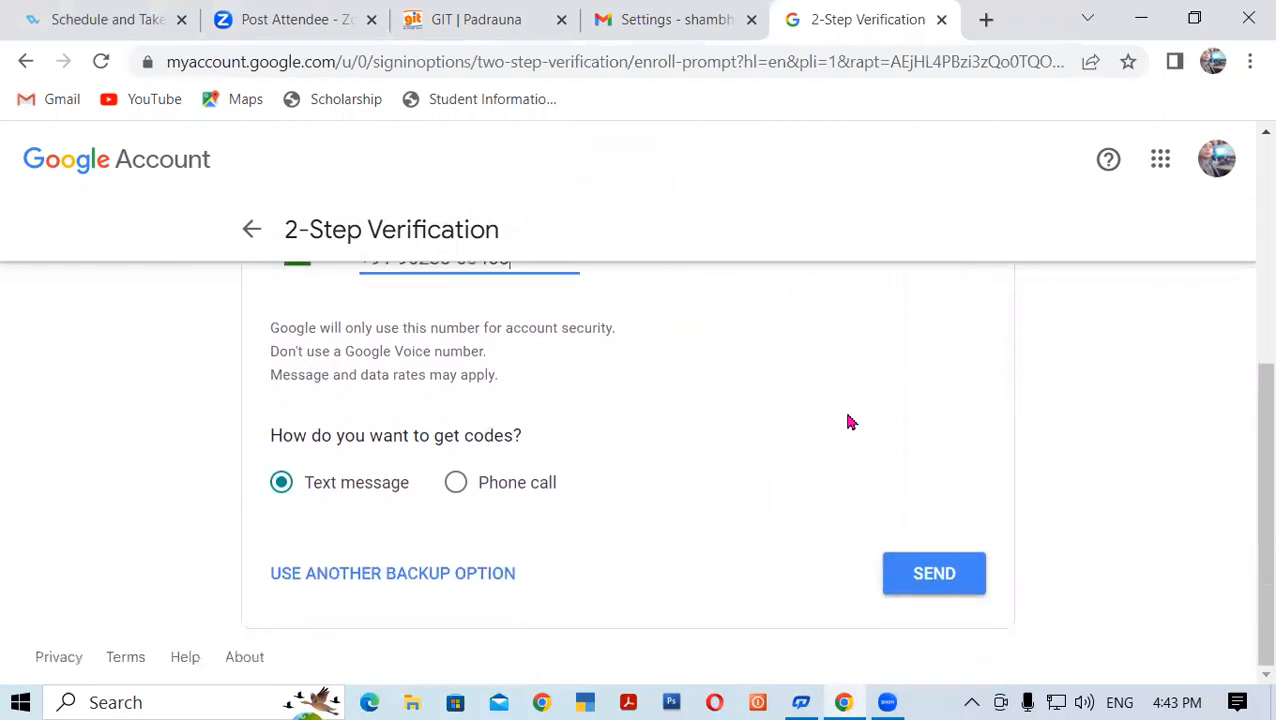
{"action": "left_click", "coordinate": [936, 580]}
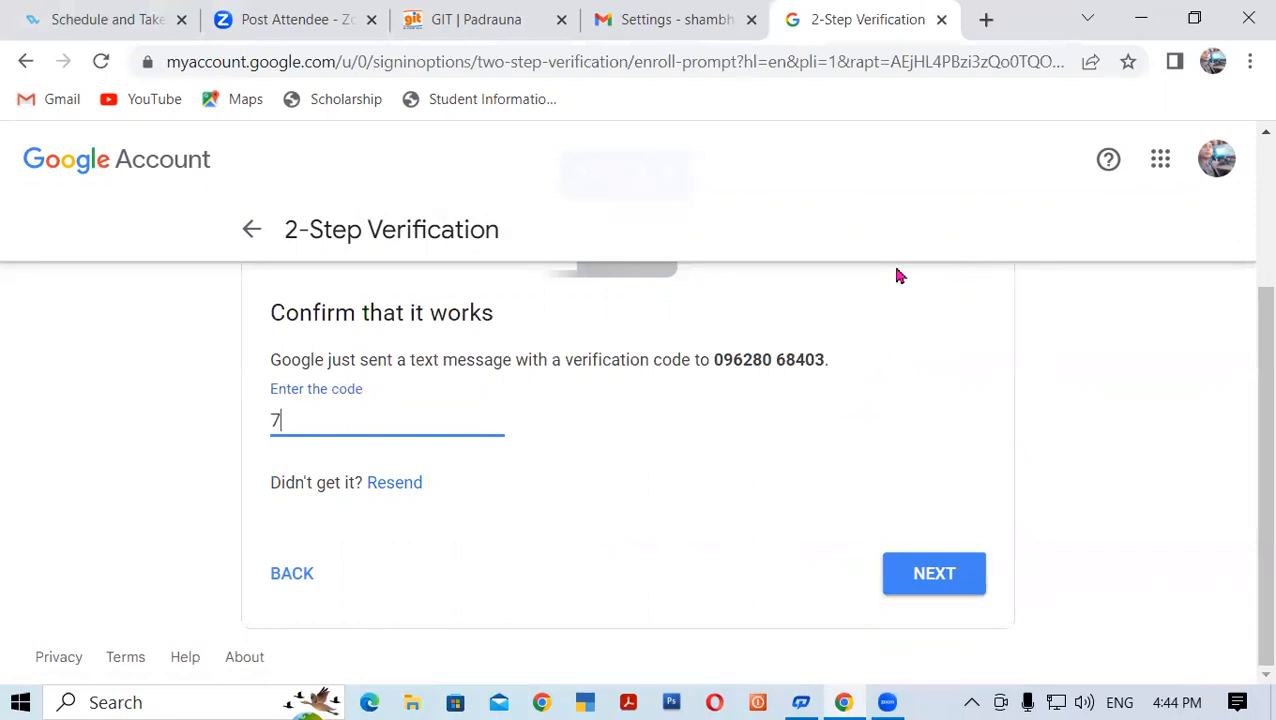
{"action": "left_click", "coordinate": [935, 587]}
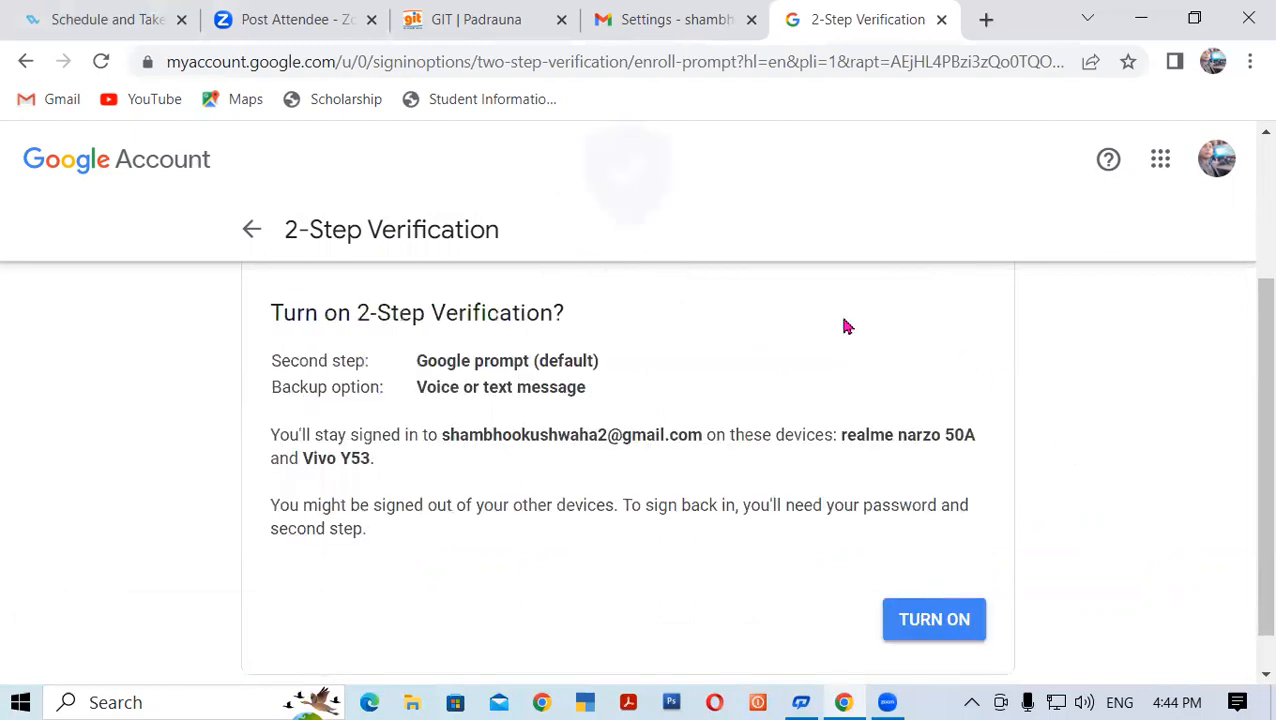
Turn on 2-Step Verification so it reads ON since Apr 29, 2023
{"action": "scroll", "coordinate": [900, 520], "scroll_direction": "down", "scroll_amount": 1}
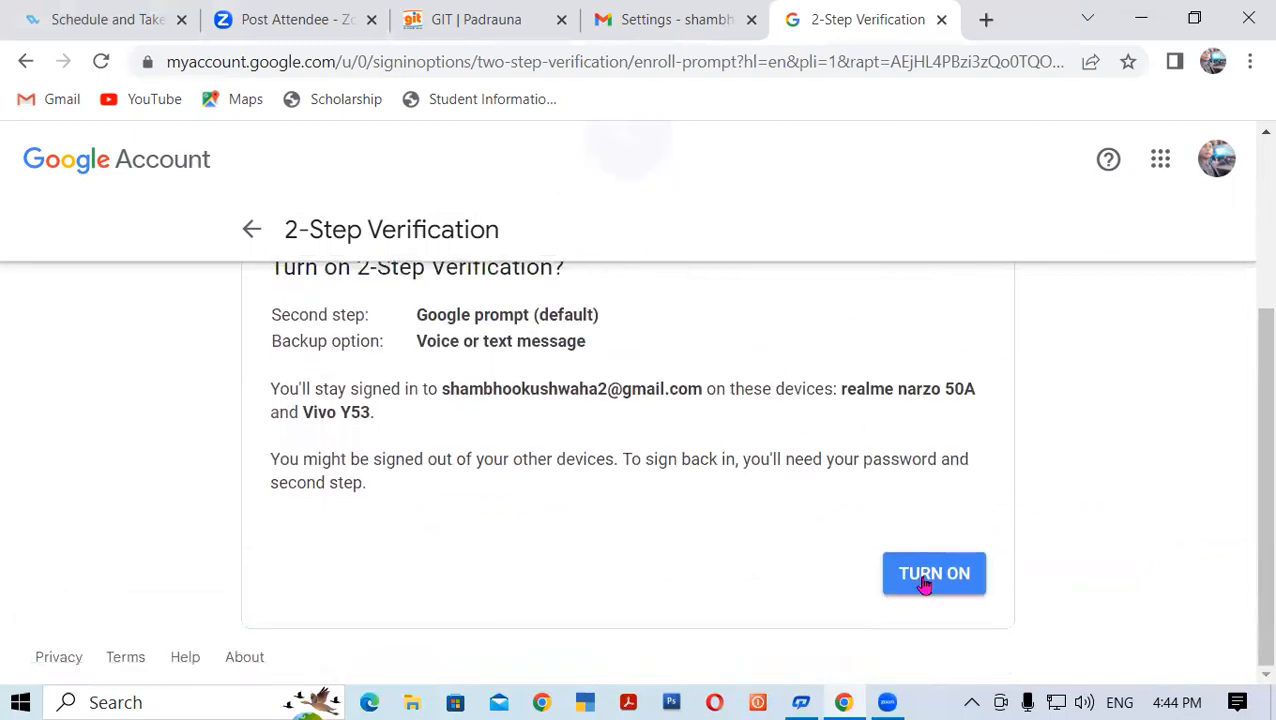
{"action": "left_click", "coordinate": [940, 580]}
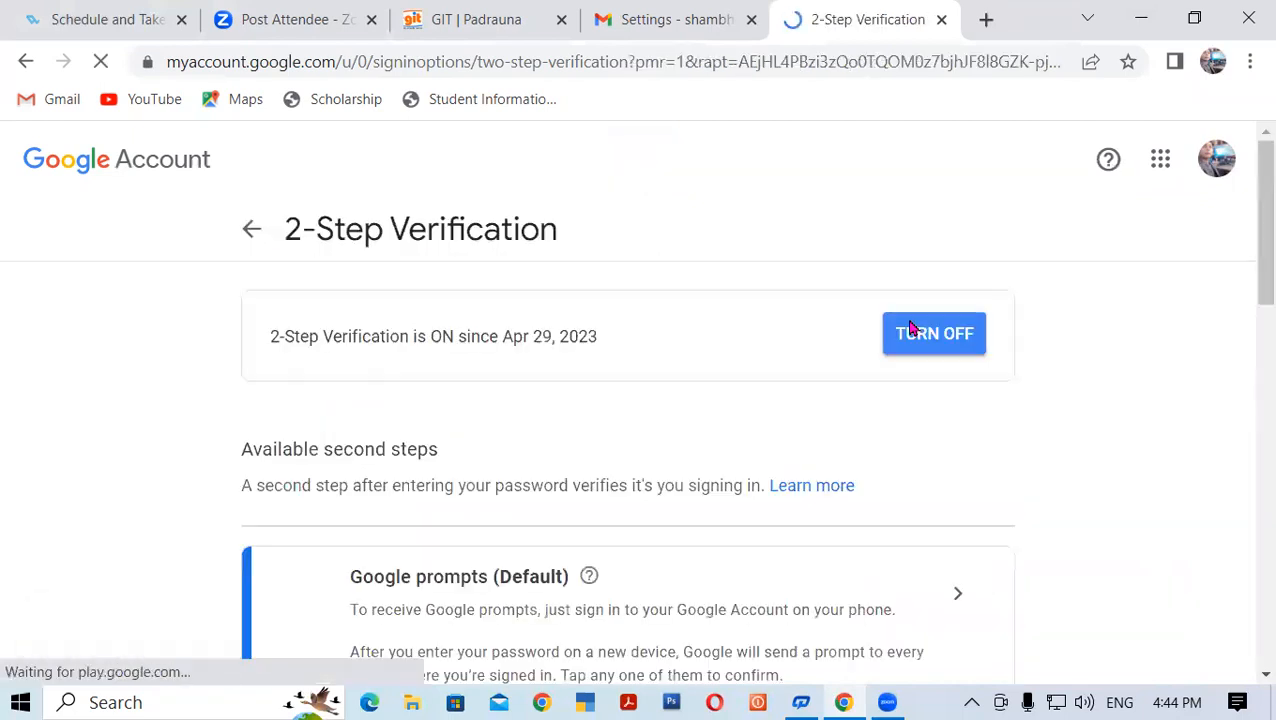
{"action": "left_click", "coordinate": [940, 348]}
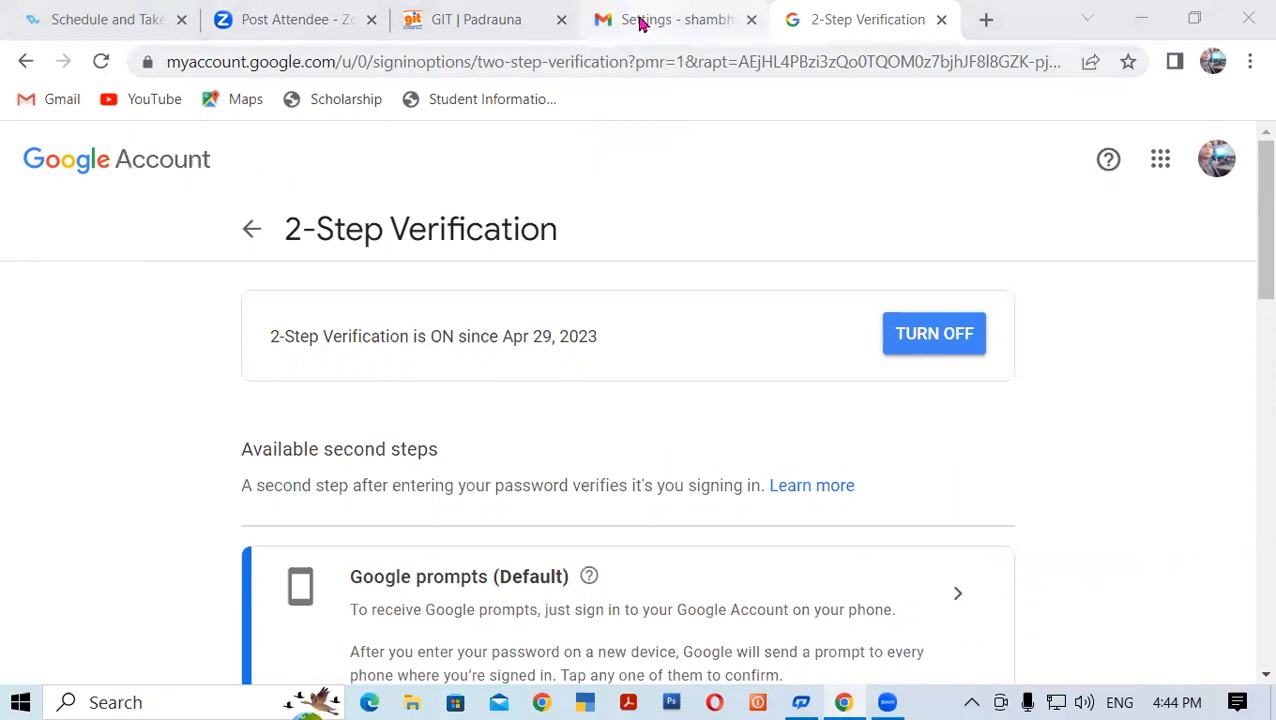
{"action": "mouse_move", "coordinate": [641, 22]}
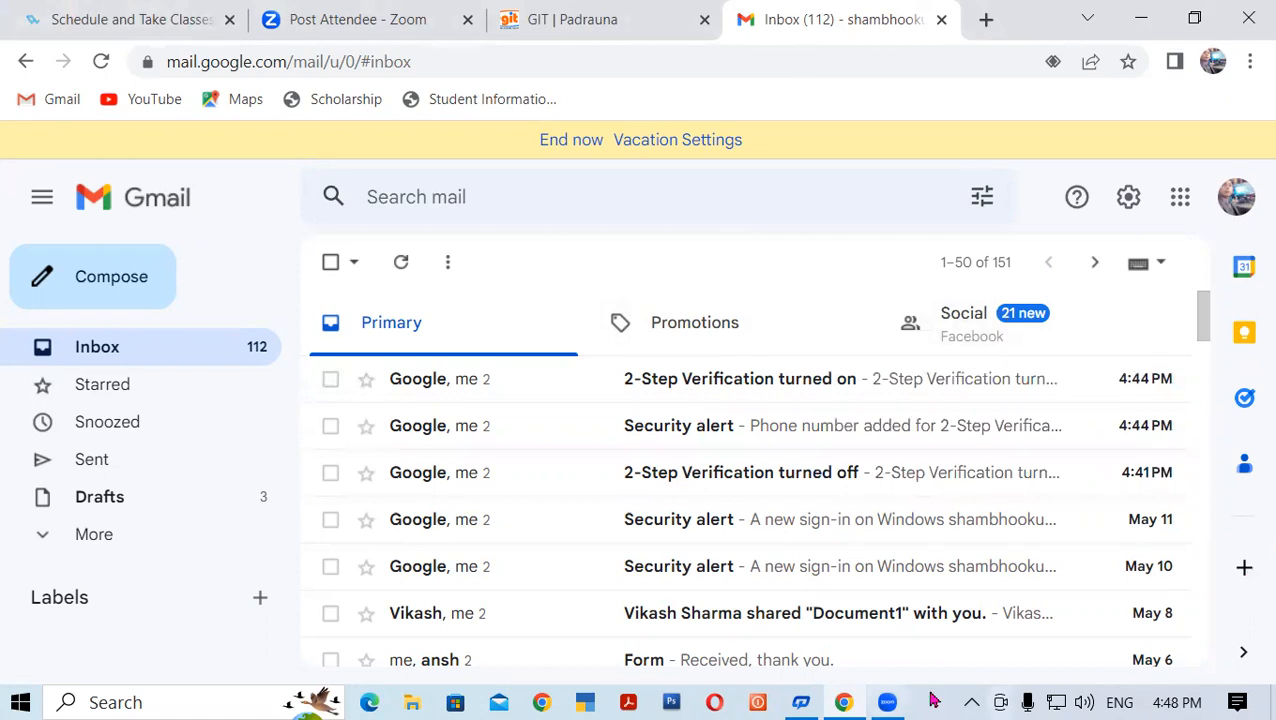
Preview the current signature and photo in a new message, then close it unsent
{"action": "left_click", "coordinate": [106, 283]}
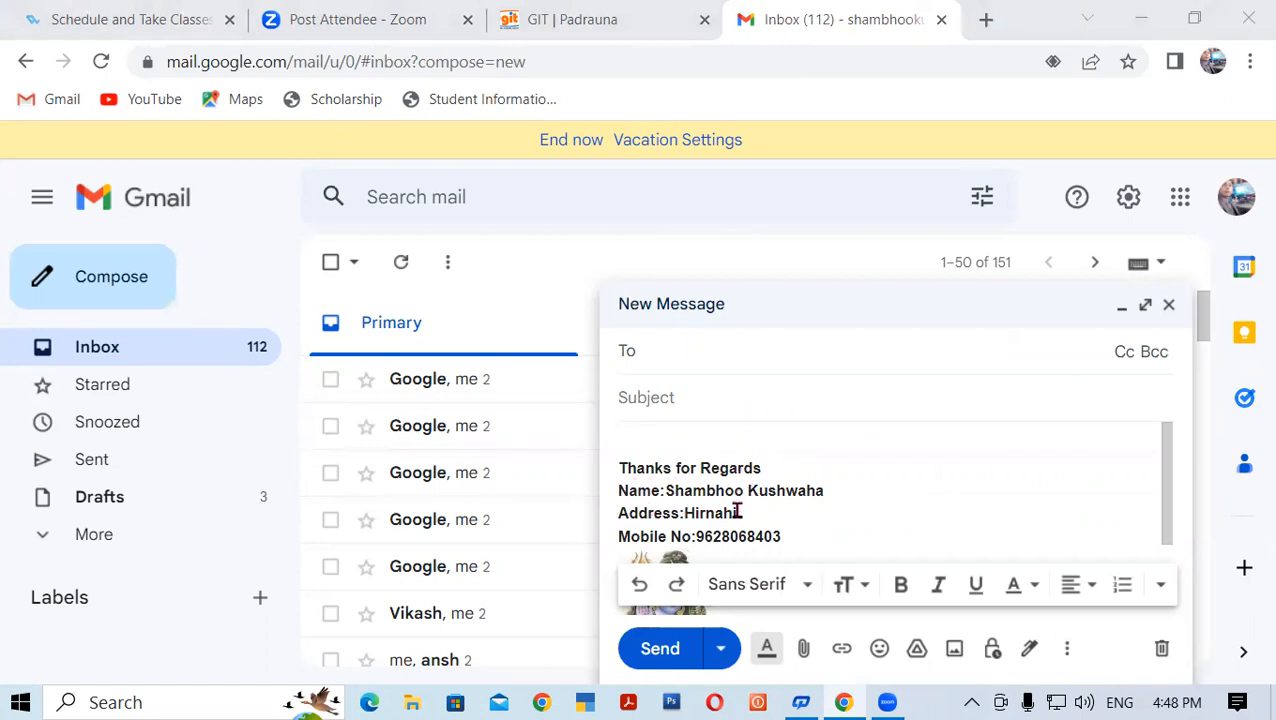
{"action": "scroll", "coordinate": [787, 534], "scroll_direction": "down", "scroll_amount": 2}
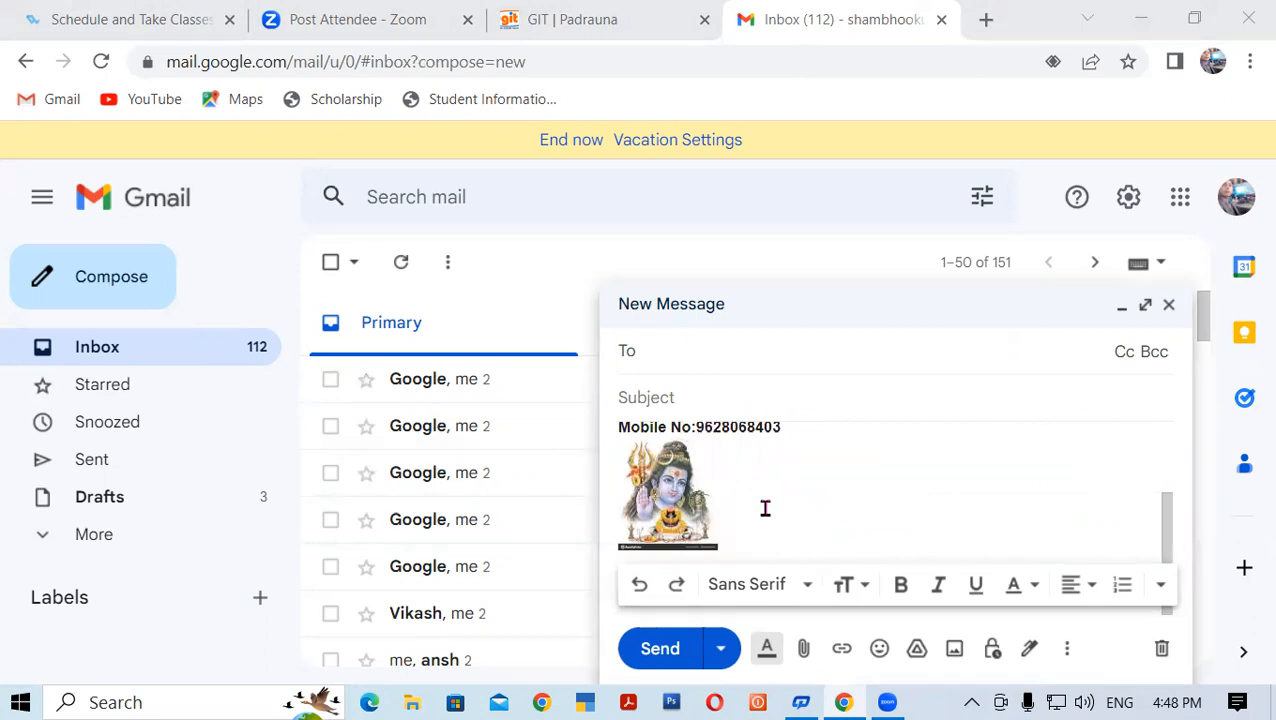
{"action": "scroll", "coordinate": [765, 509], "scroll_direction": "up", "scroll_amount": 2}
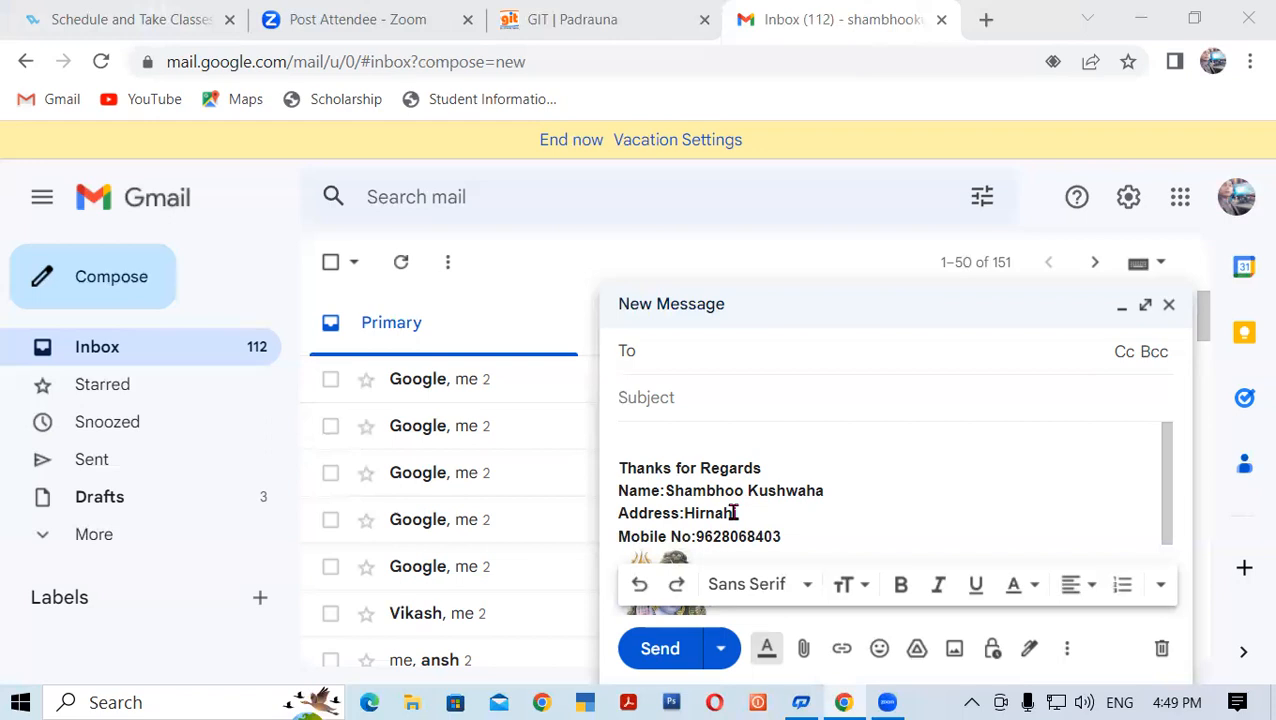
{"action": "scroll", "coordinate": [795, 505], "scroll_direction": "down", "scroll_amount": 2}
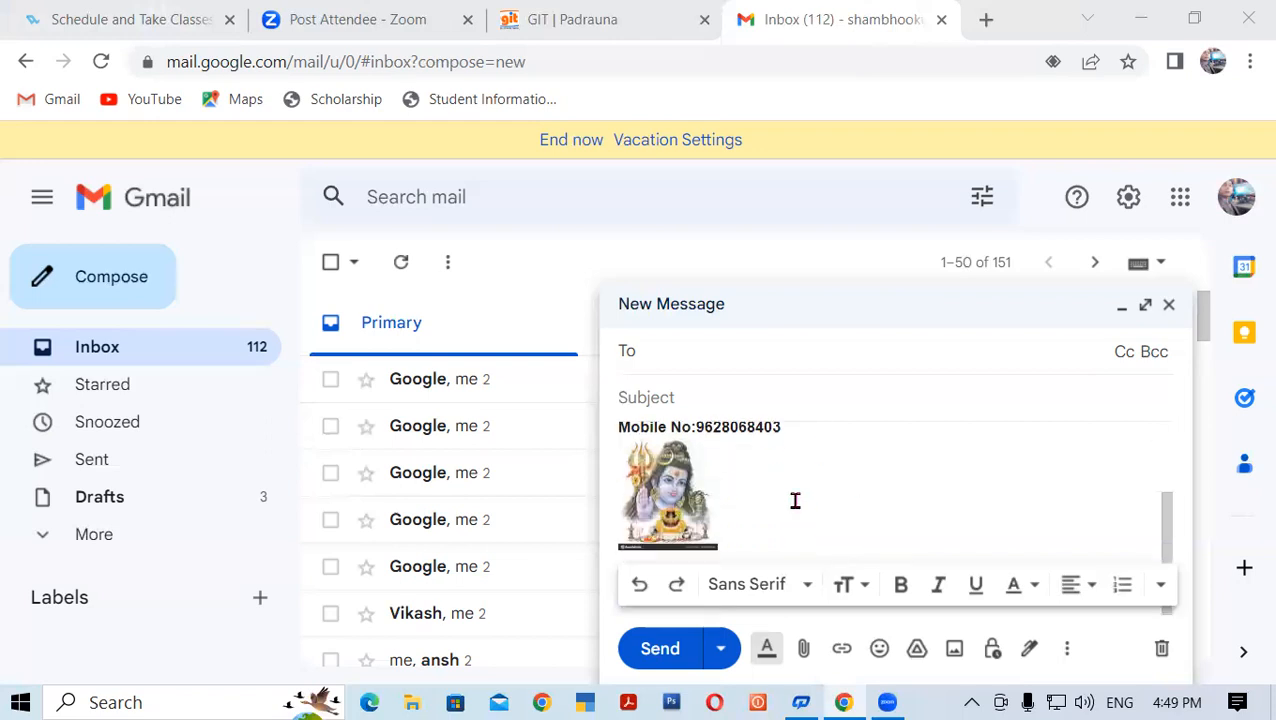
{"action": "scroll", "coordinate": [795, 500], "scroll_direction": "up", "scroll_amount": 2}
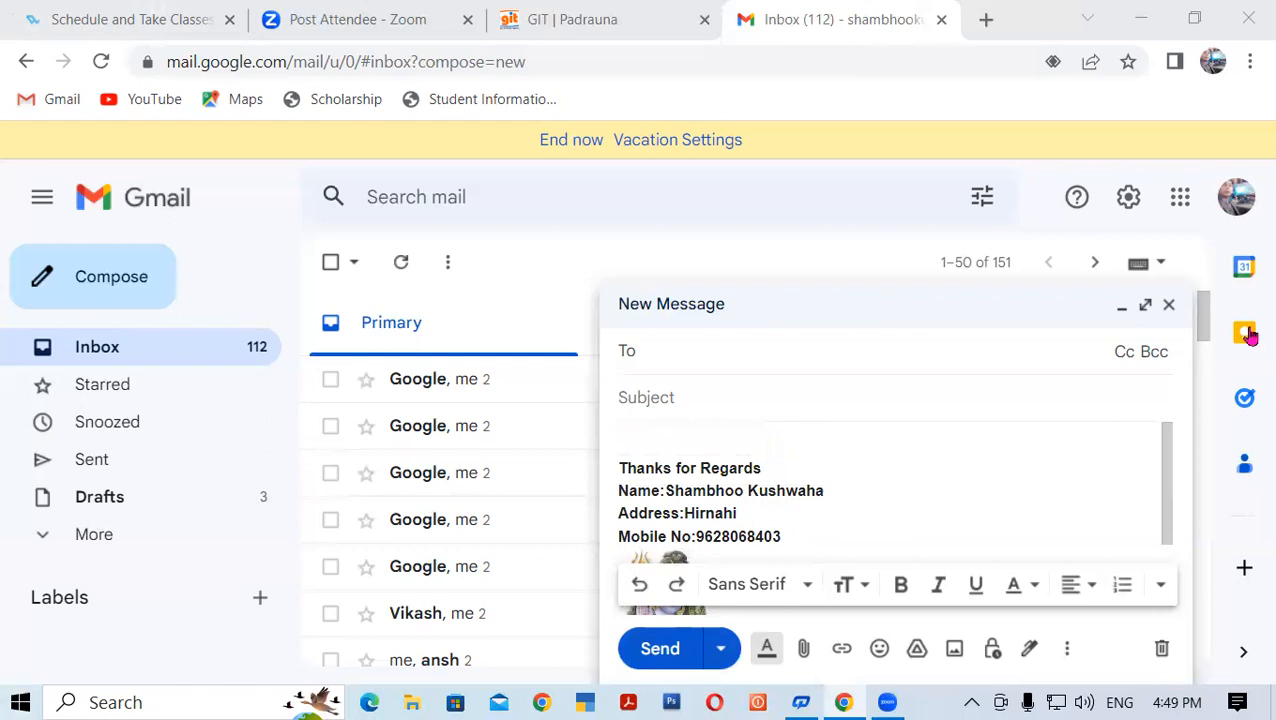
{"action": "left_click", "coordinate": [1168, 304]}
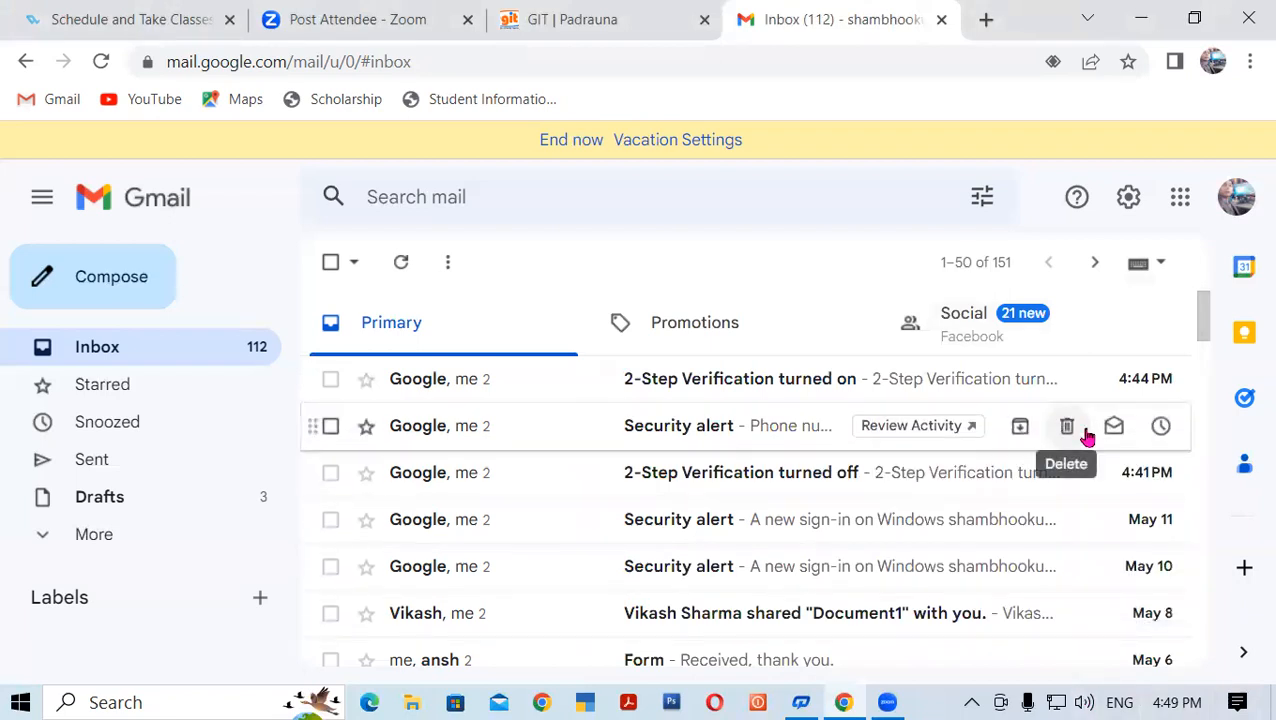
Open See all settings and scroll the General tab to the Signature section
{"action": "left_click", "coordinate": [1128, 199]}
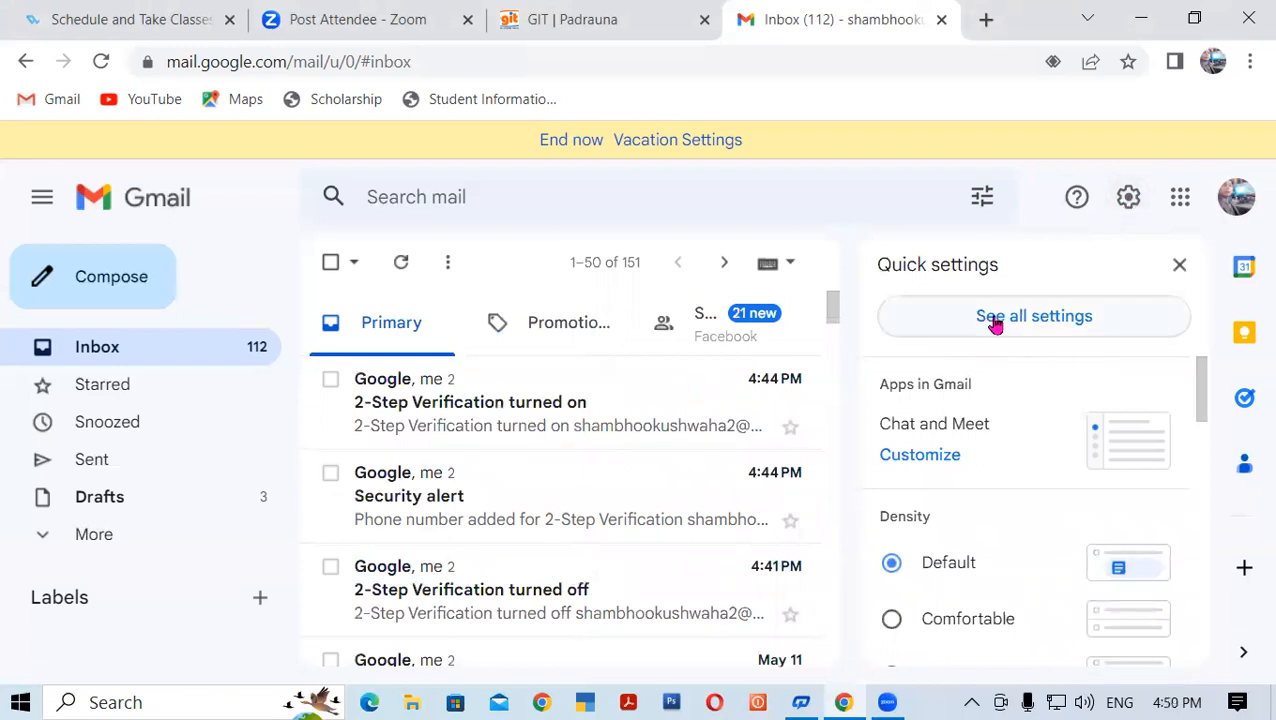
{"action": "left_click", "coordinate": [1033, 316]}
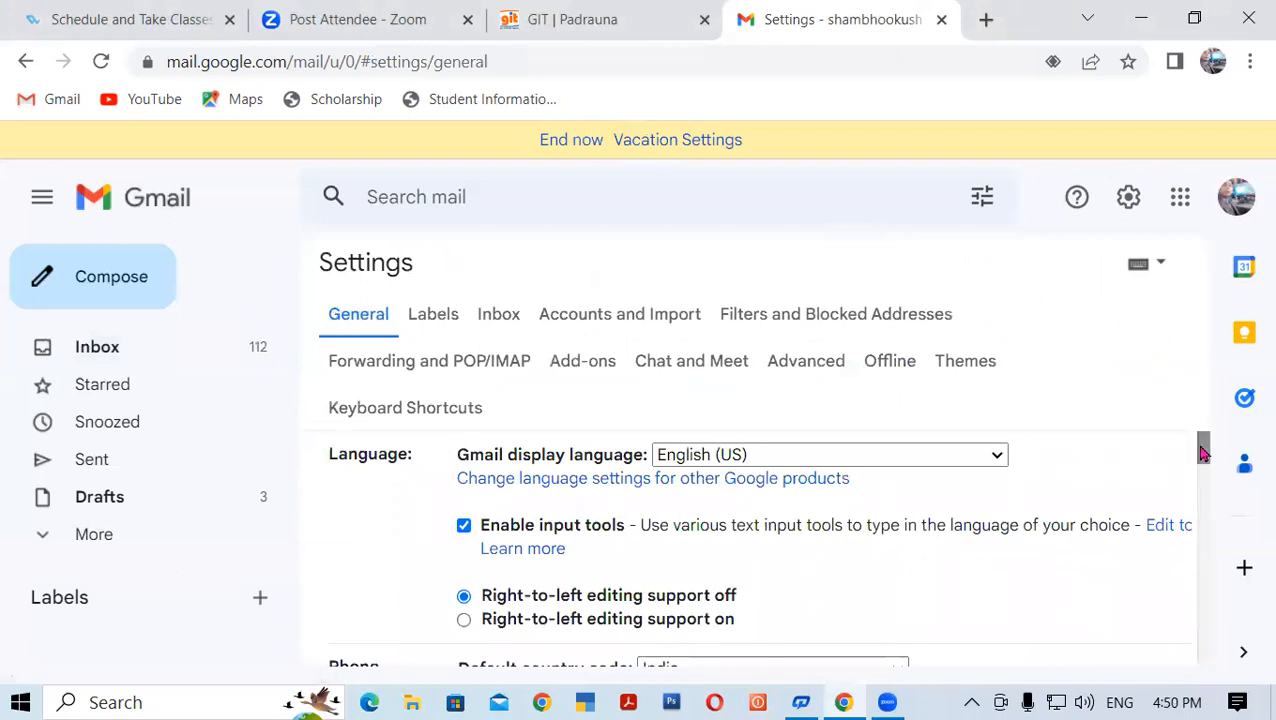
{"action": "mouse_move", "coordinate": [1202, 447]}
{"action": "left_mouse_down"}
{"action": "mouse_move", "coordinate": [1233, 509]}
{"action": "mouse_move", "coordinate": [1249, 599]}
{"action": "left_mouse_up"}
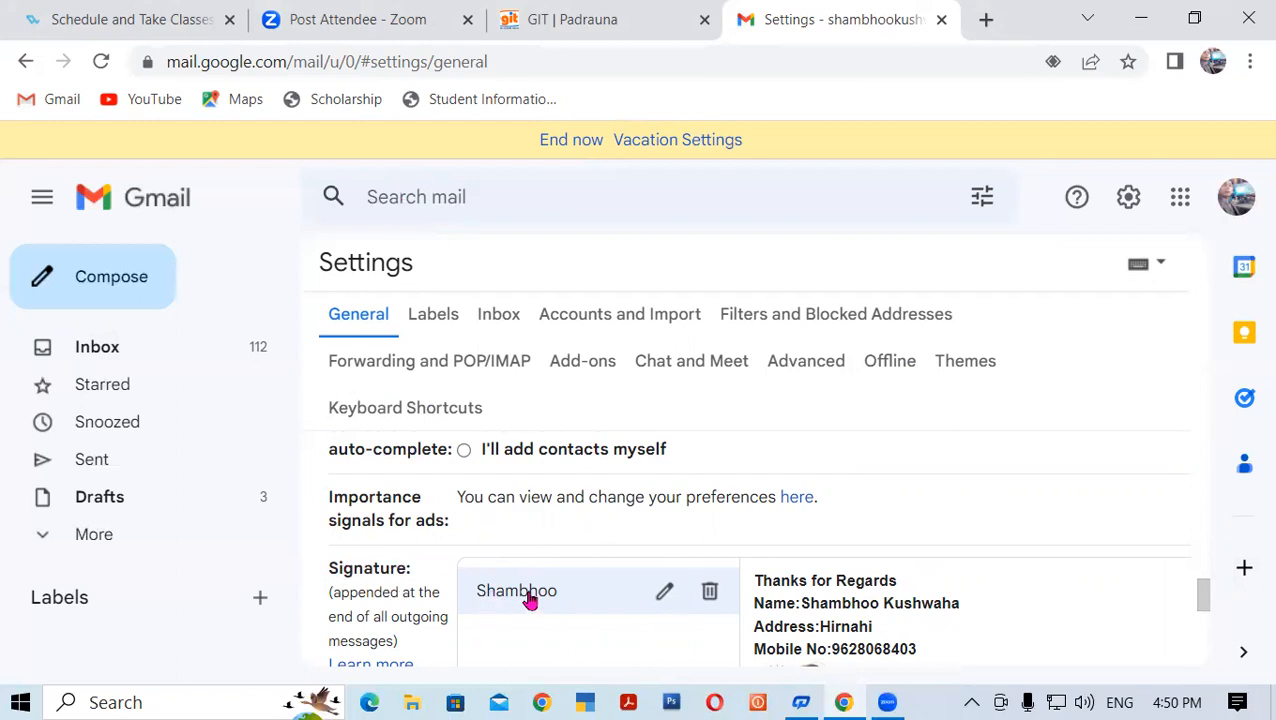
Delete the existing signature, confirm the deletion, and dismiss the Signature deleted notice
{"action": "left_click", "coordinate": [710, 592]}
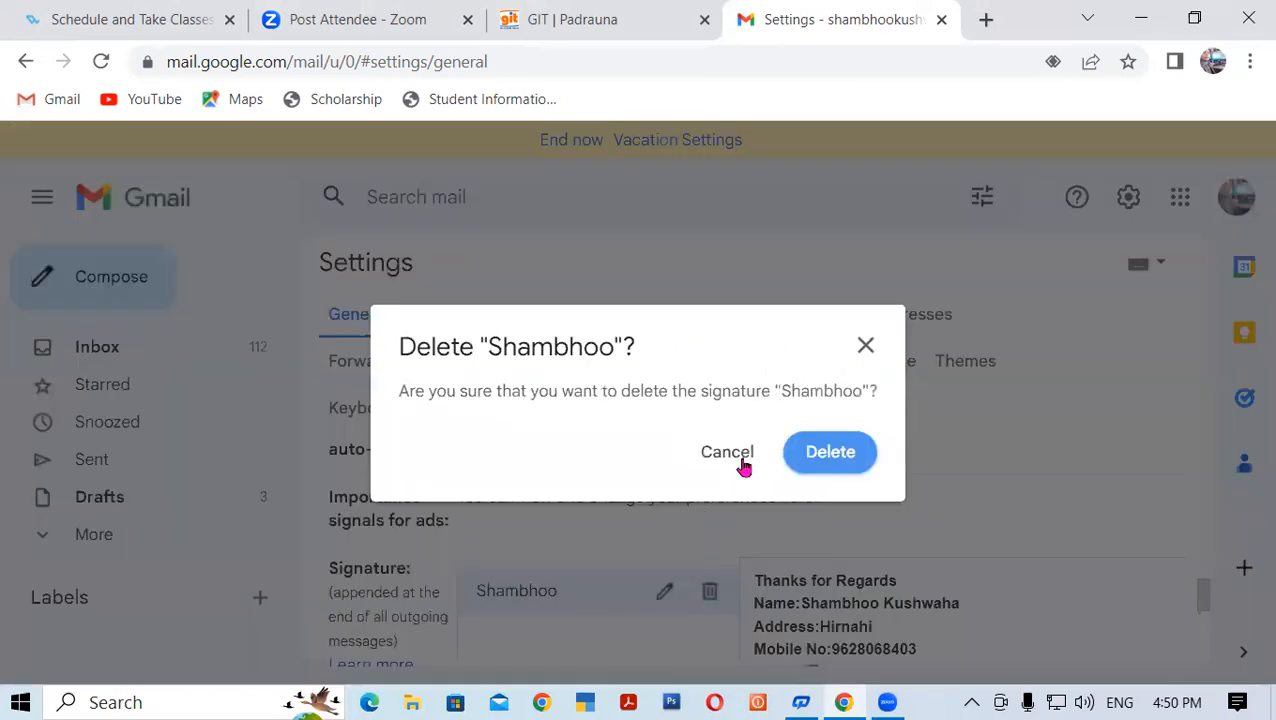
{"action": "left_click", "coordinate": [866, 346]}
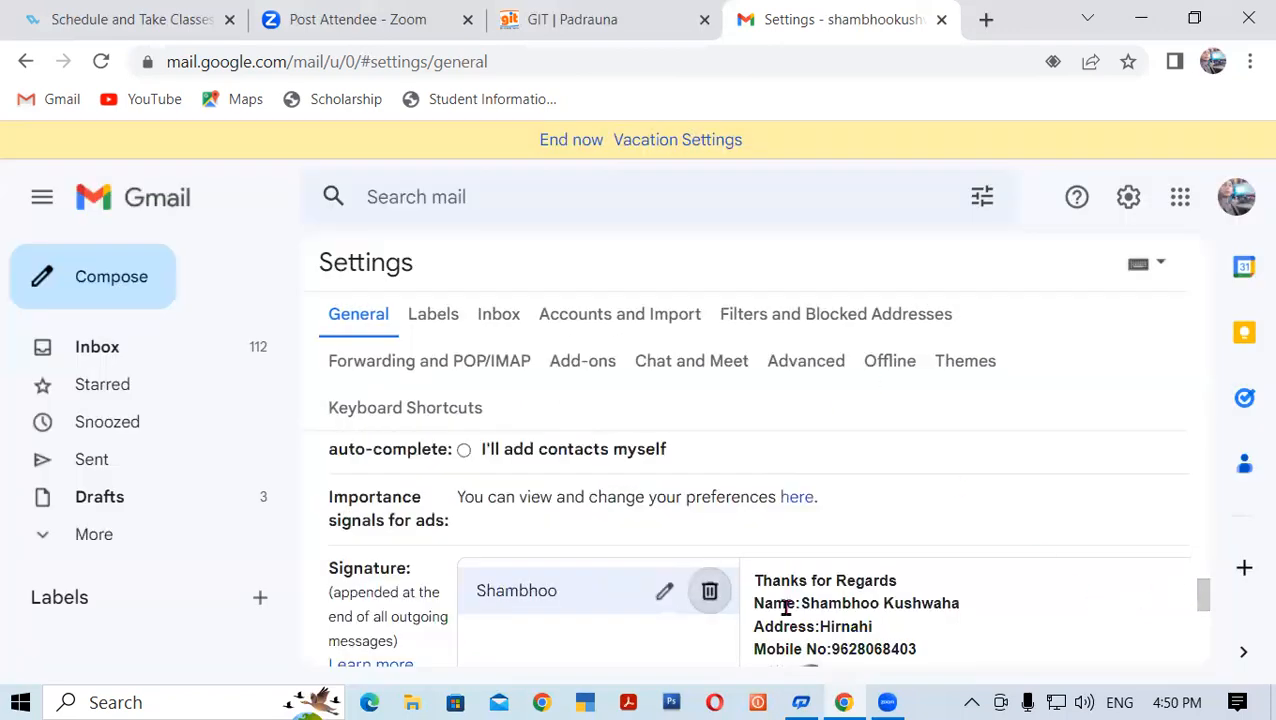
{"action": "left_click", "coordinate": [710, 591]}
{"action": "left_click", "coordinate": [828, 456]}
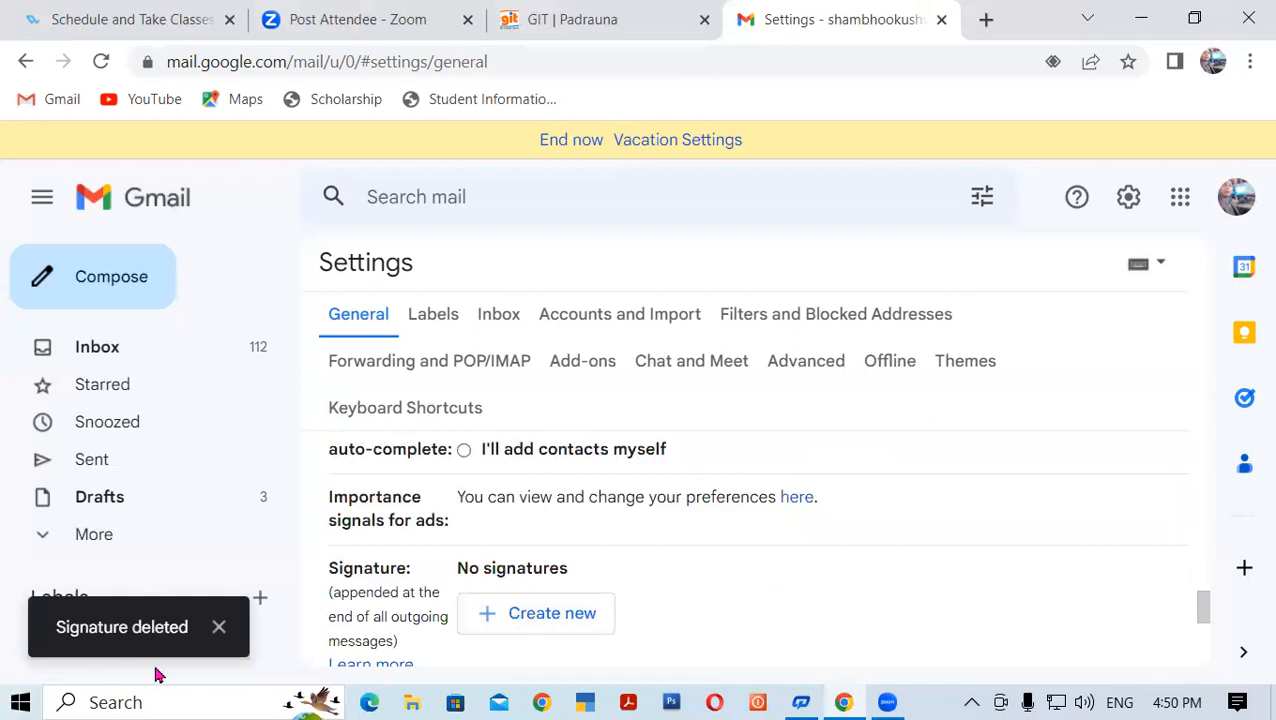
{"action": "left_click", "coordinate": [217, 627]}
{"action": "scroll", "coordinate": [920, 565], "scroll_direction": "down", "scroll_amount": 1}
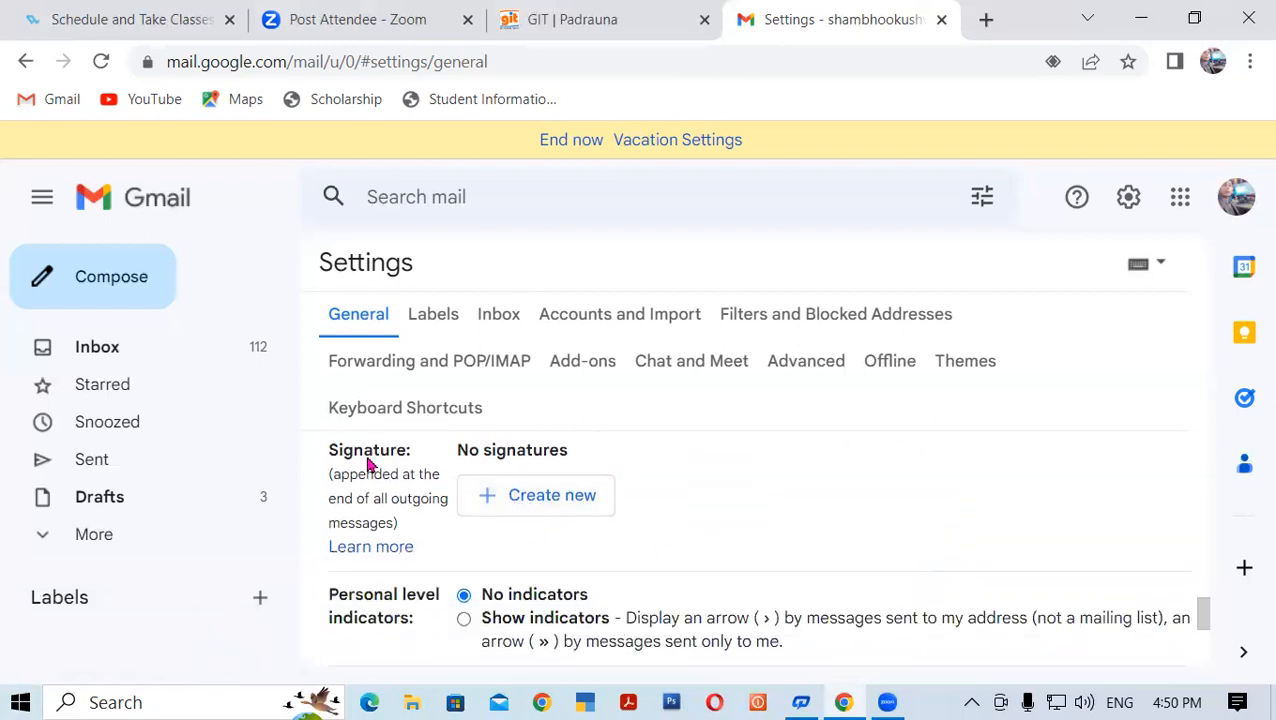
{"action": "scroll", "coordinate": [664, 515], "scroll_direction": "up", "scroll_amount": 1}
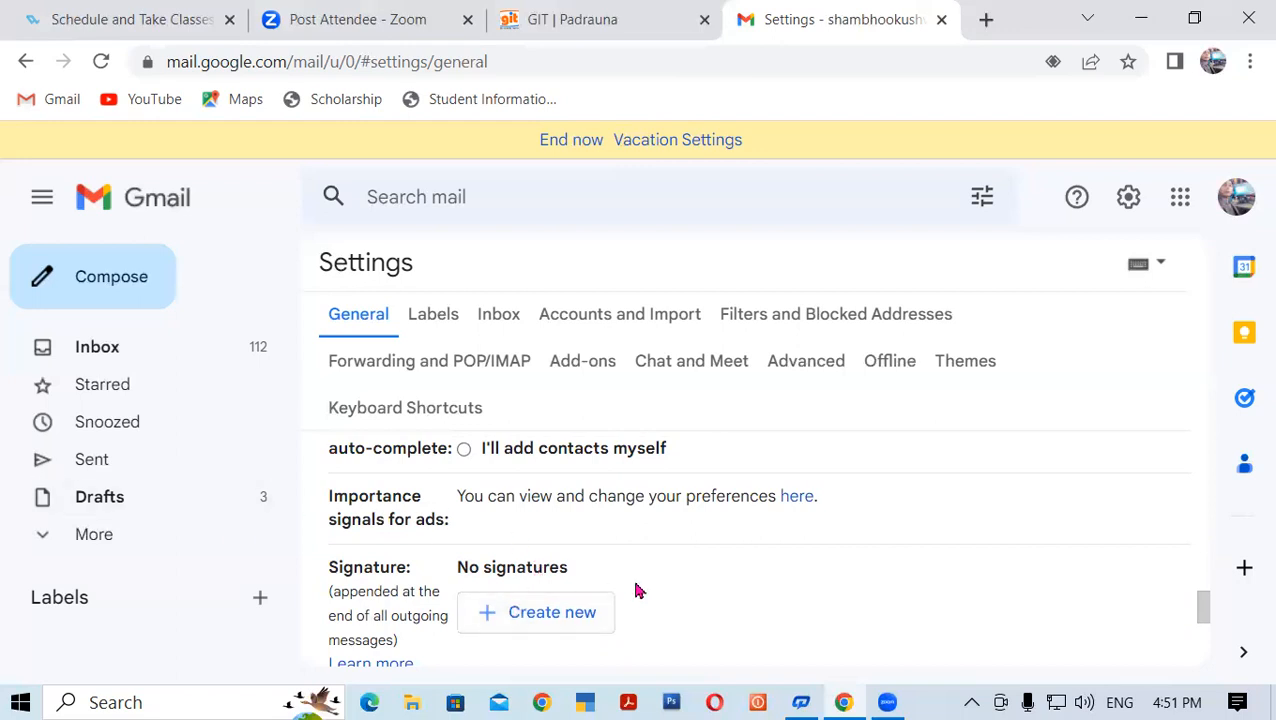
Create a new signature named with the user's first name
{"action": "left_click", "coordinate": [563, 622]}
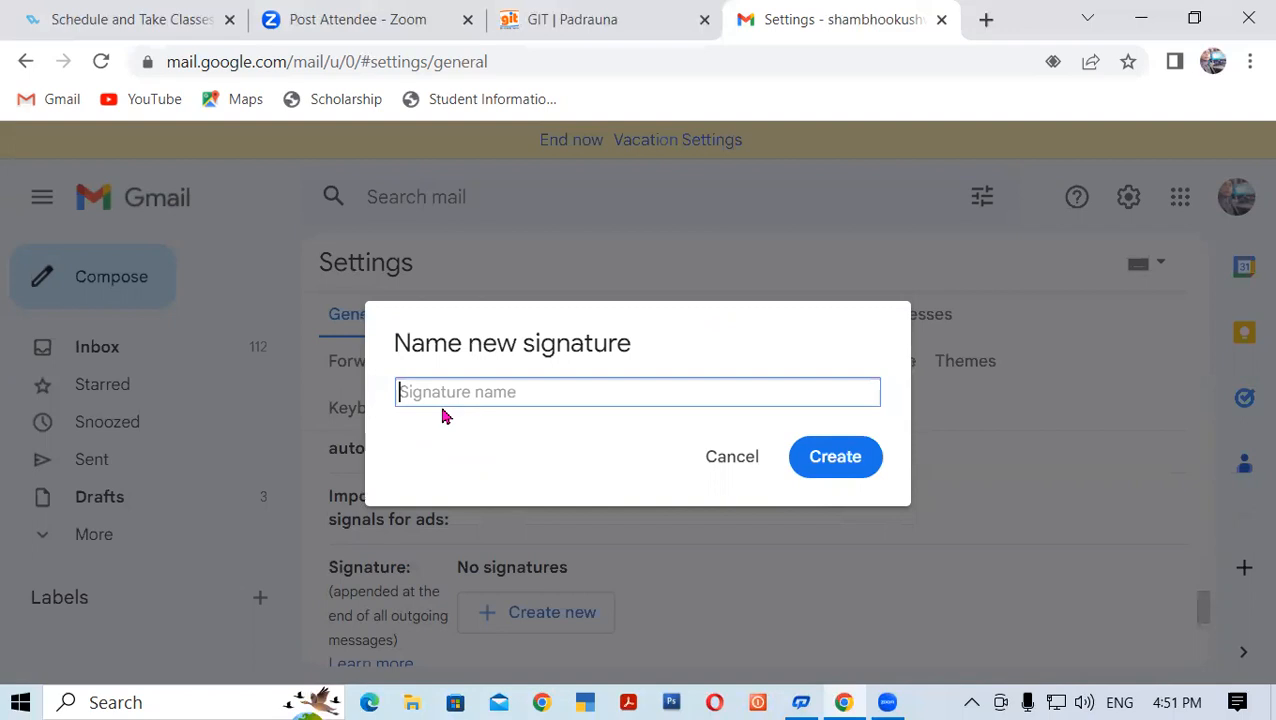
{"action": "type", "text": "Shambhoo"}
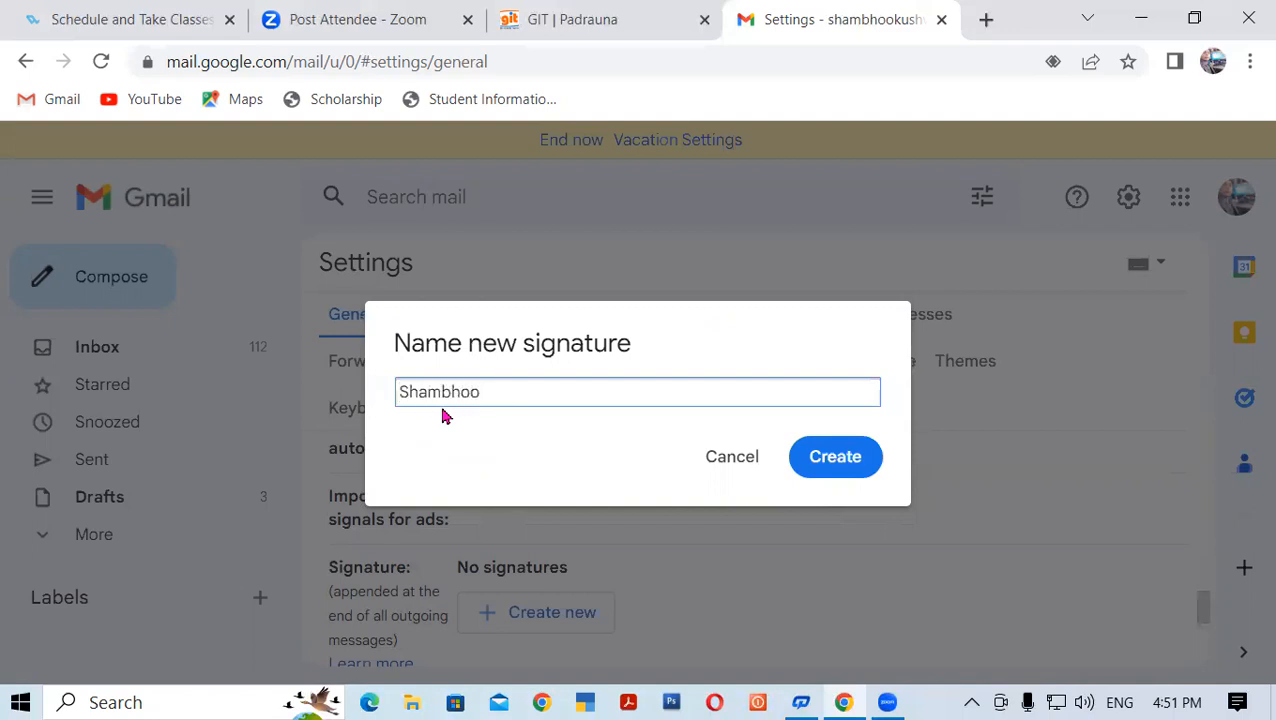
{"action": "left_click", "coordinate": [836, 462]}
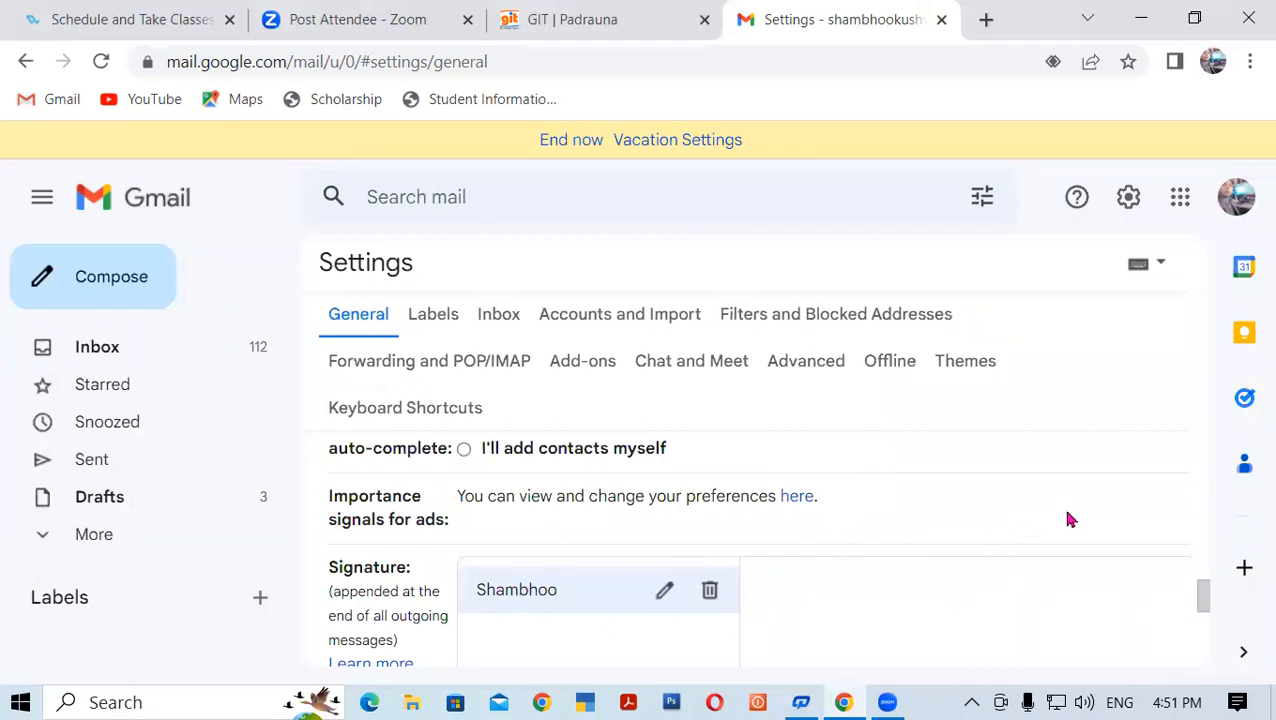
Type a 'Thanks for Regards' line, then the name, address and mobile number lines
{"action": "scroll", "coordinate": [746, 589], "scroll_direction": "down", "scroll_amount": 1}
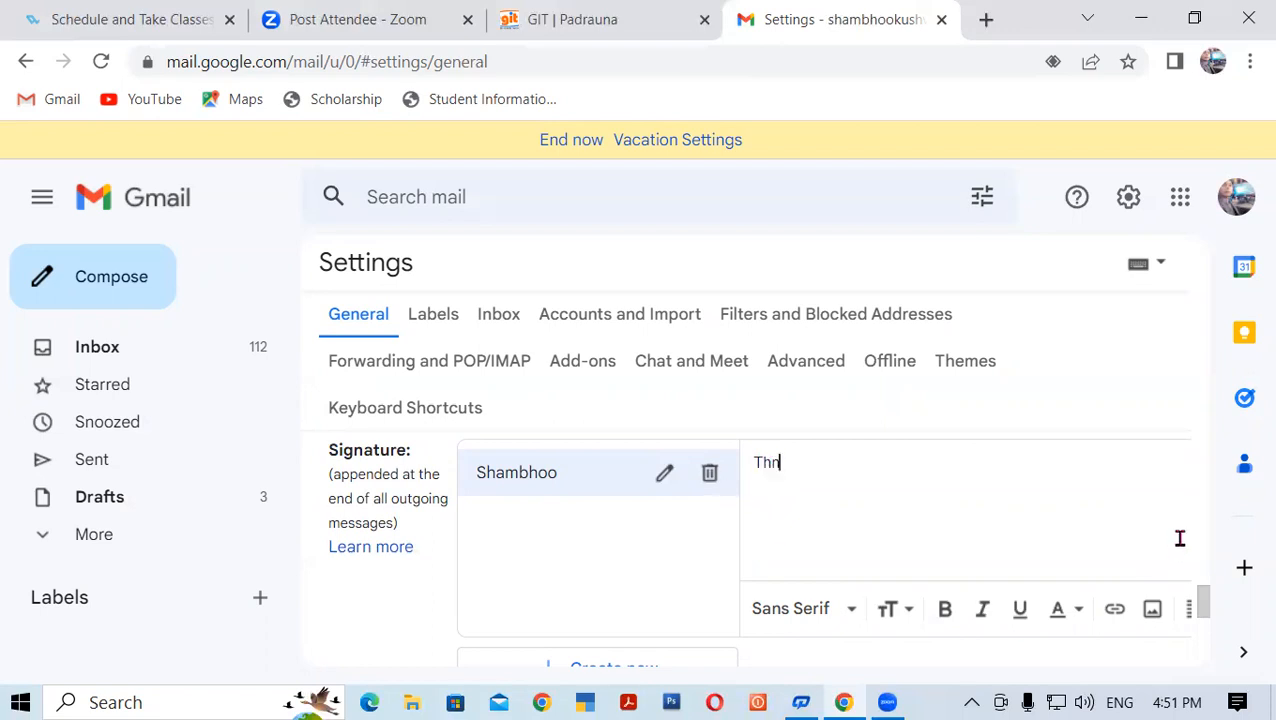
{"action": "type", "text": "ks for Rega"}
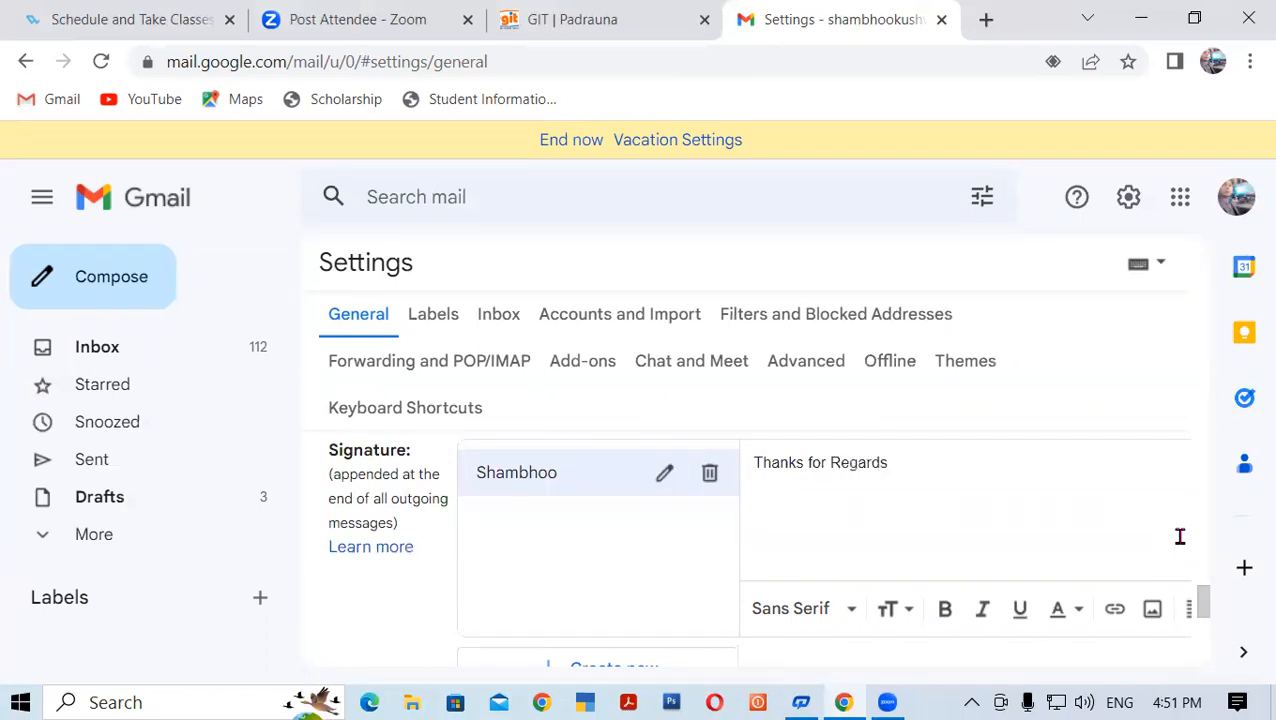
{"action": "type", "text": "rds"}
{"action": "key", "text": "Return"}
{"action": "type", "text": "Name:Shambhoo Kushwaha"}
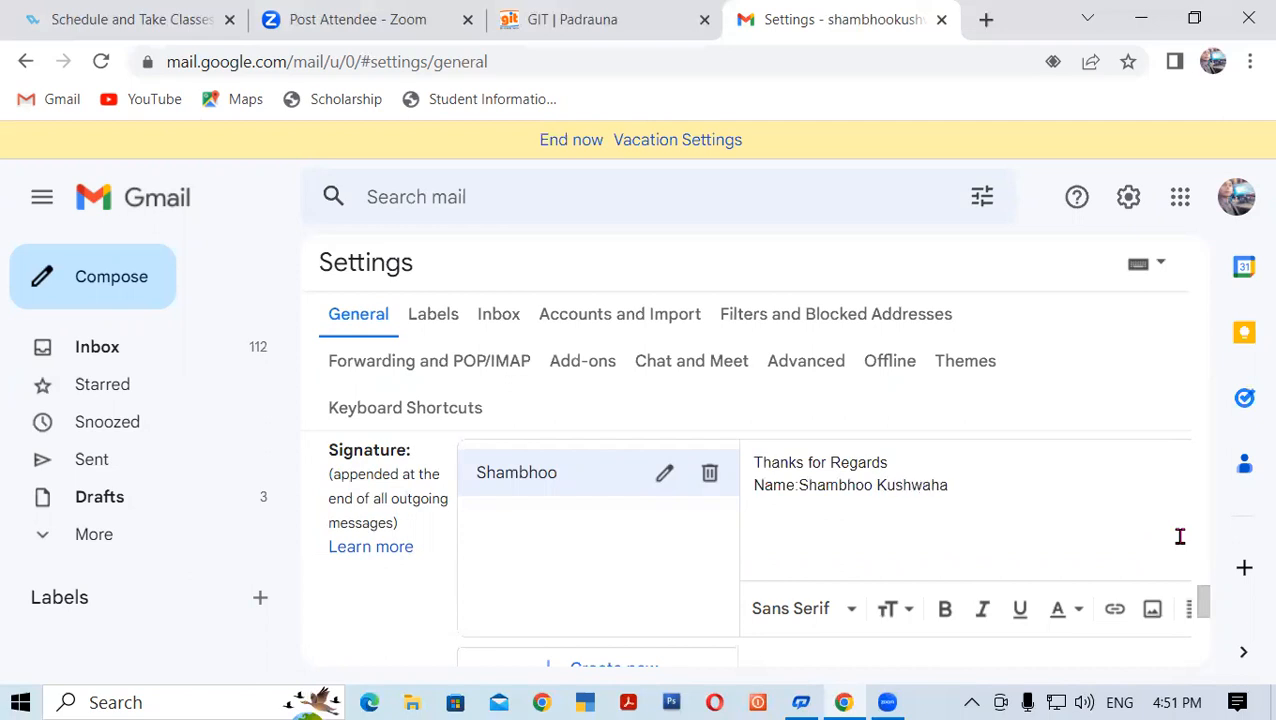
{"action": "type", "text": " Address:Hirnah"}
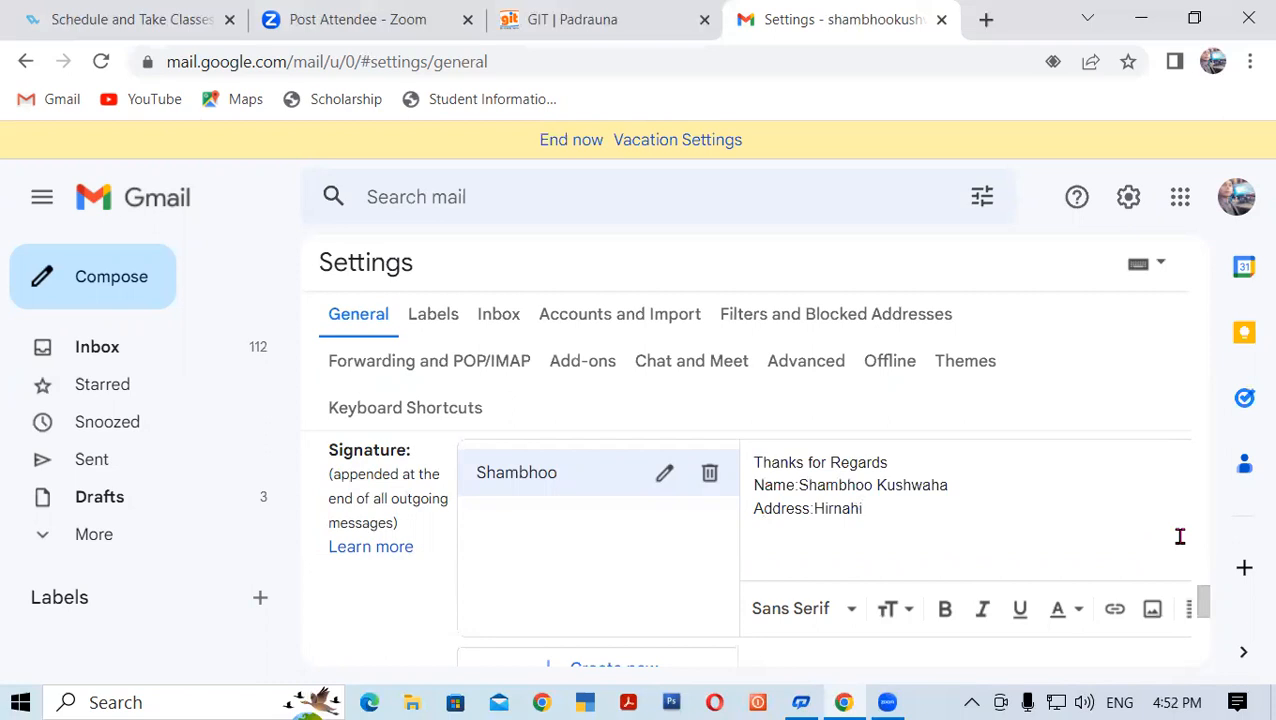
{"action": "type", "text": "i"}
{"action": "key", "text": "Return"}
{"action": "type", "text": "MO"}
{"action": "type", "text": "obi"}
{"action": "type", "text": "le "}
{"action": "type", "text": "No"}
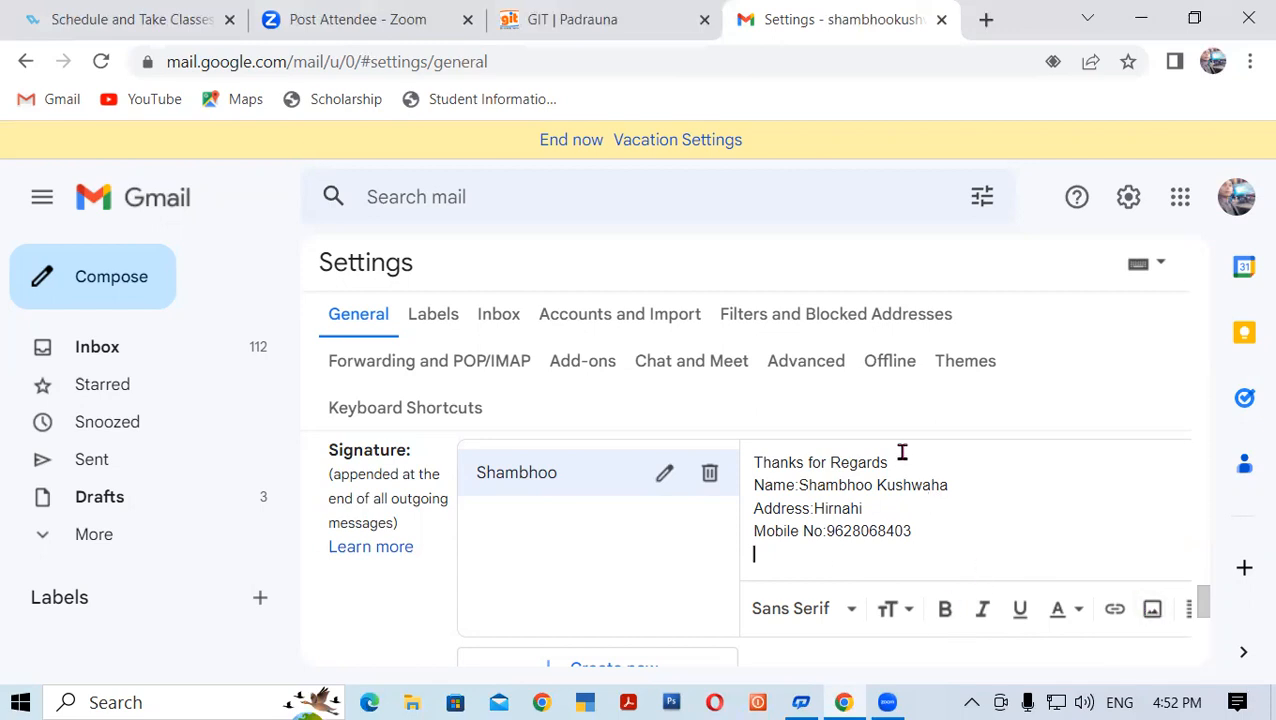
Make the Thanks for Regards line and the name, address and mobile lines bold
{"action": "left_click_drag", "start_coordinate": [900, 466], "coordinate": [743, 467]}
{"action": "left_click", "coordinate": [945, 609]}
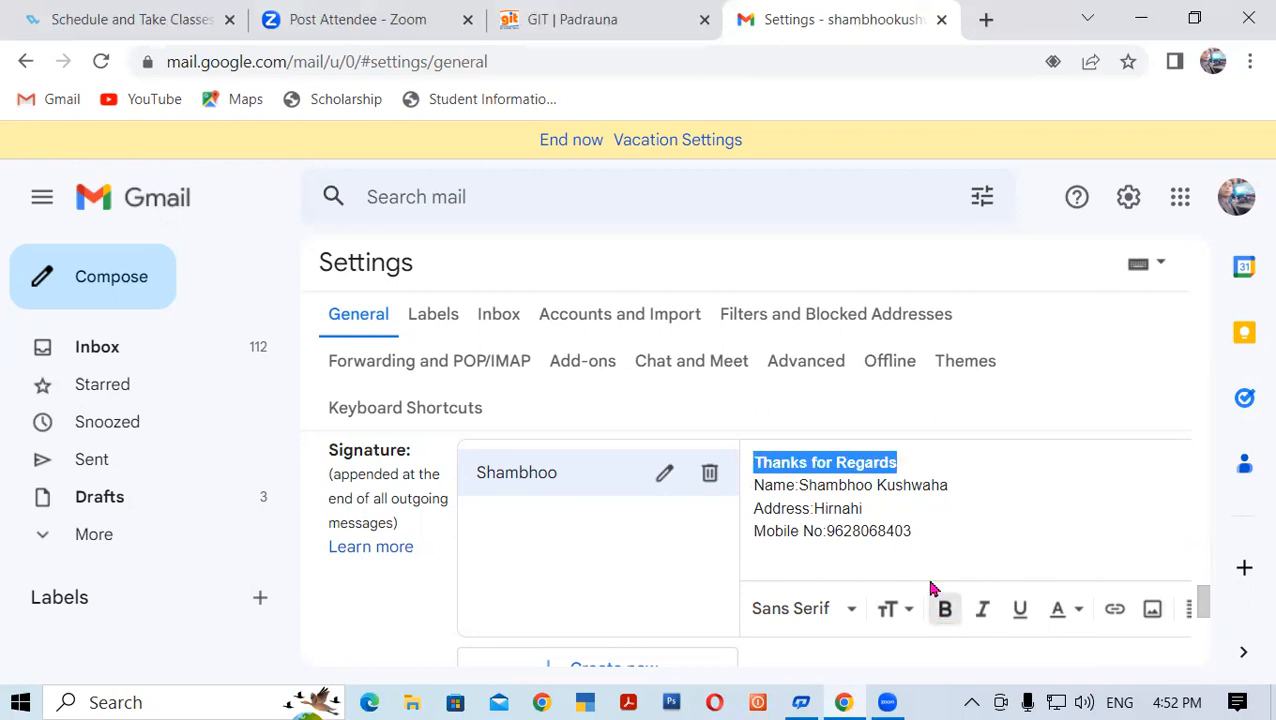
{"action": "left_click", "coordinate": [915, 533]}
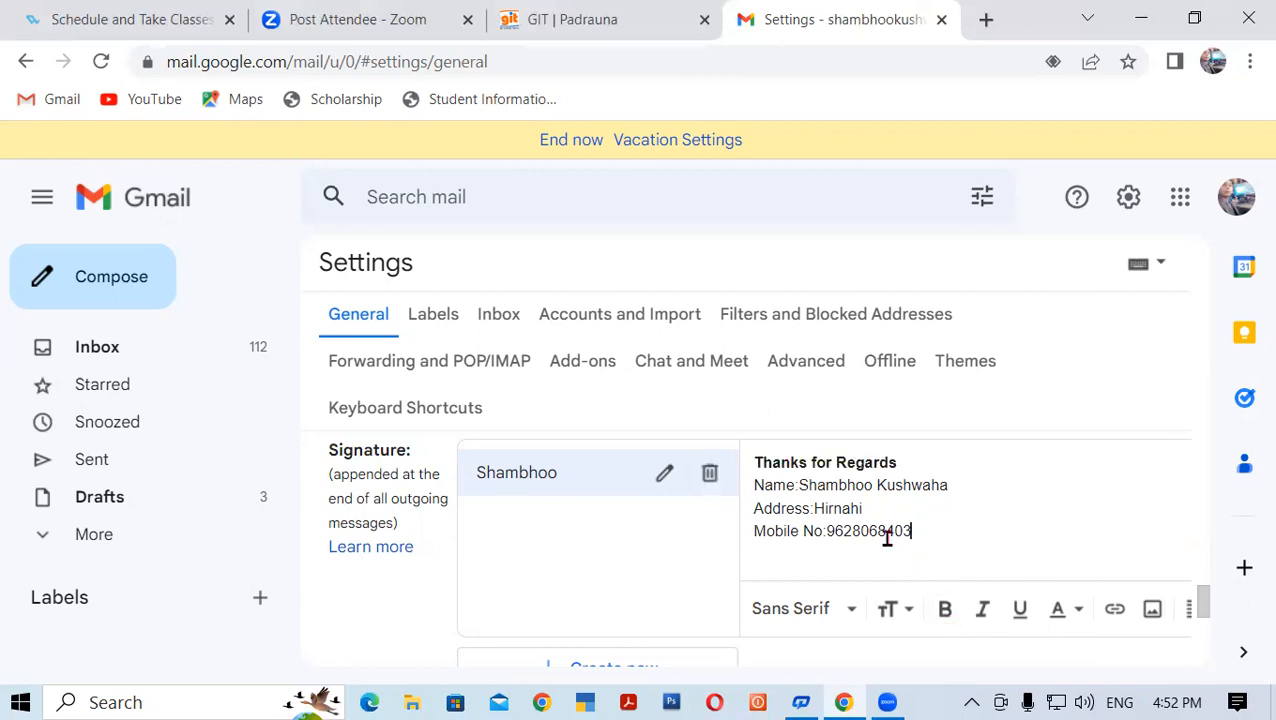
{"action": "left_click_drag", "start_coordinate": [911, 532], "coordinate": [745, 502]}
{"action": "left_click", "coordinate": [945, 609]}
{"action": "left_click", "coordinate": [912, 536]}
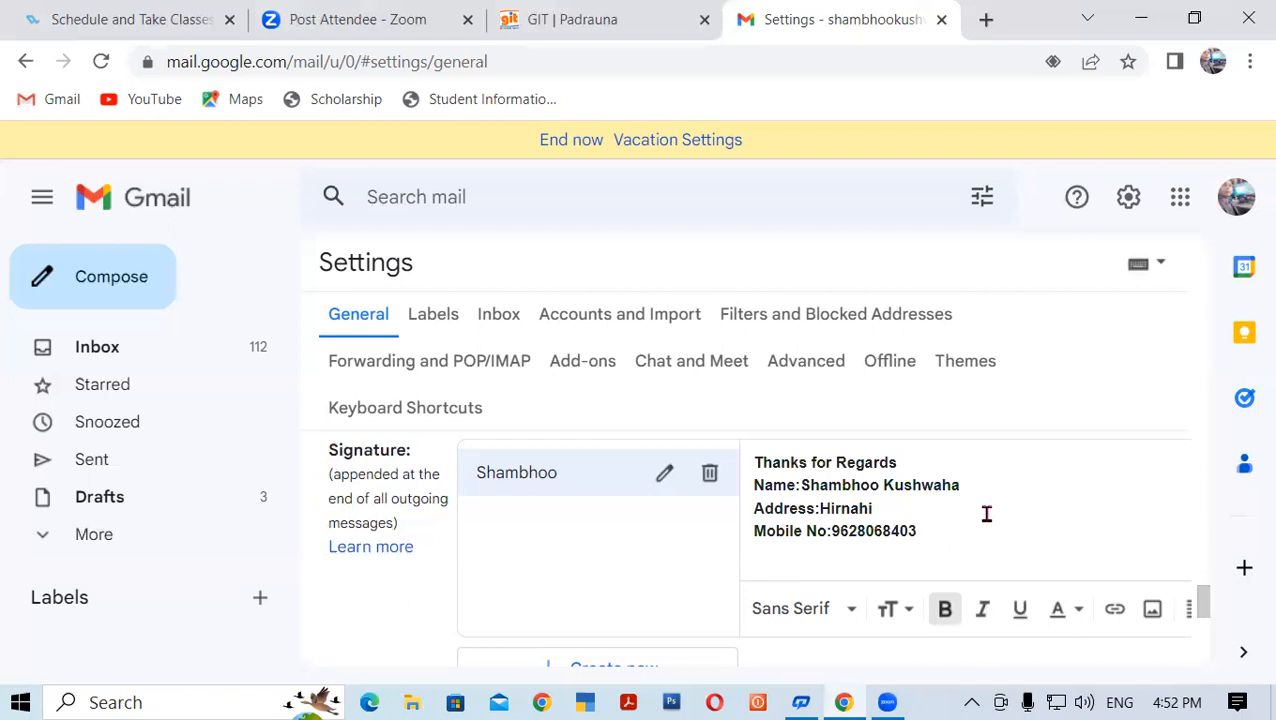
Upload the 88239805 photo from the photo folder inside Pictures into the signature
{"action": "left_click", "coordinate": [1152, 609]}
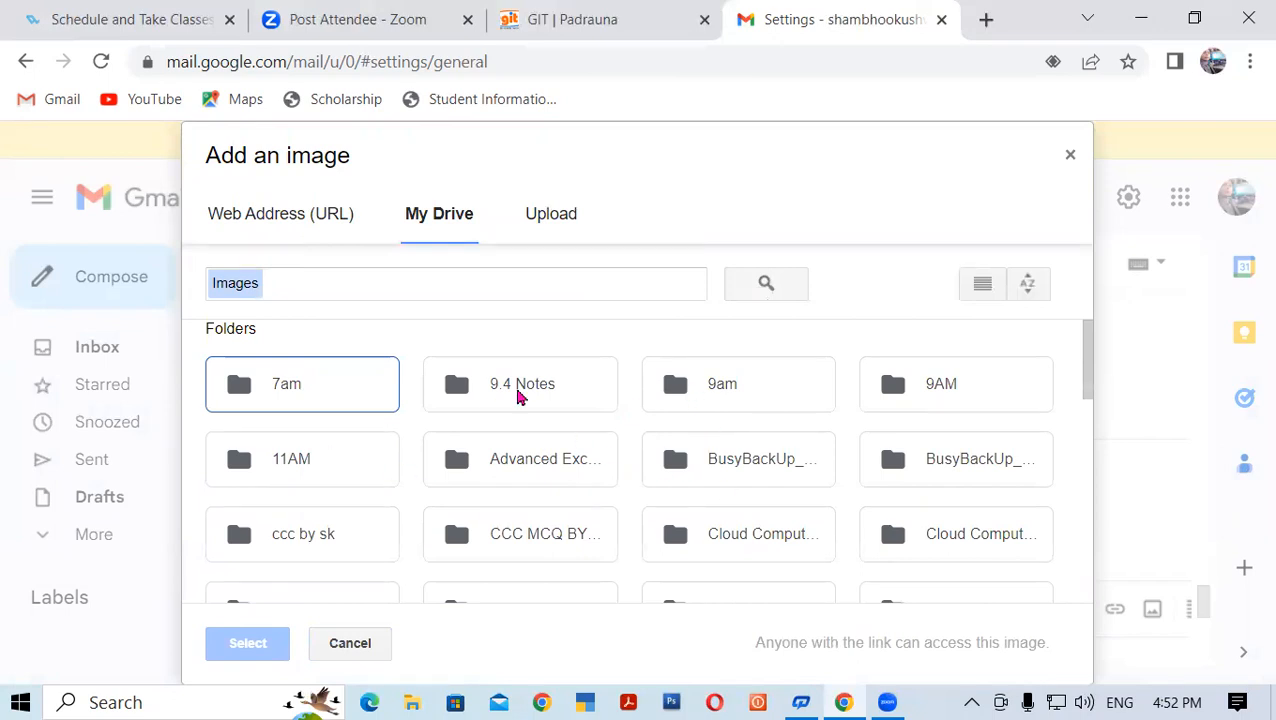
{"action": "left_click", "coordinate": [547, 222]}
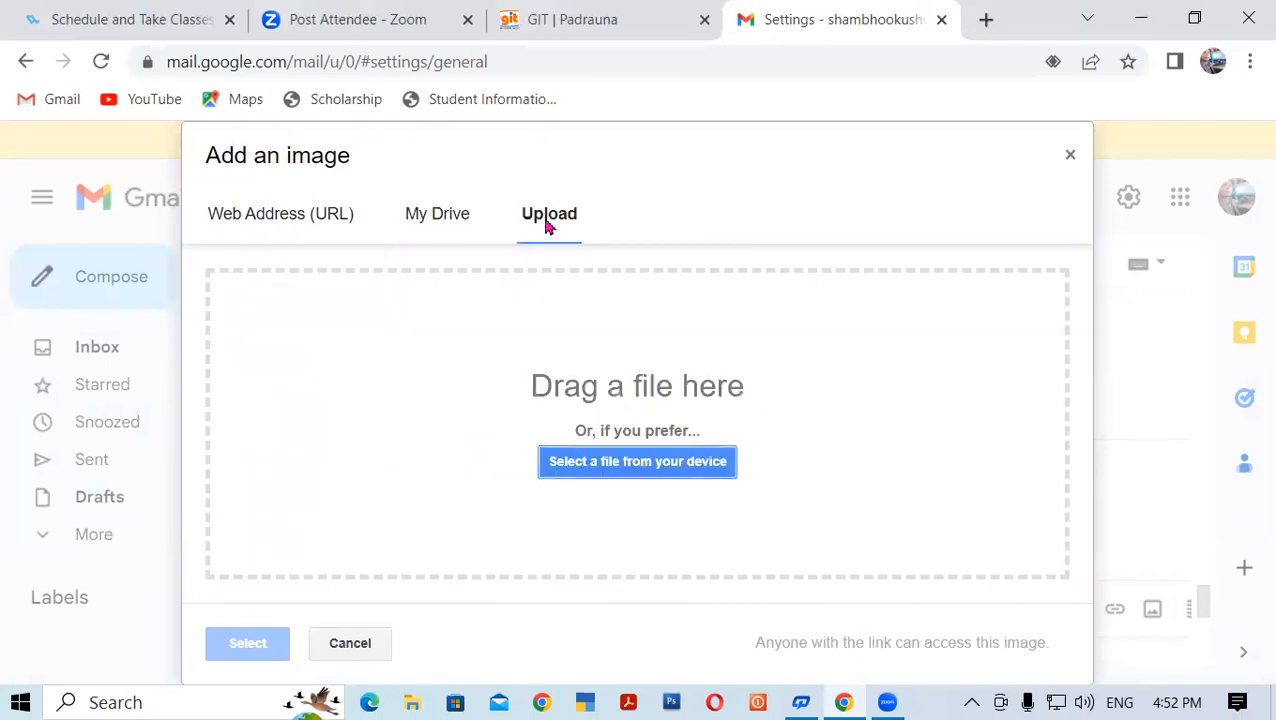
{"action": "left_click", "coordinate": [627, 466]}
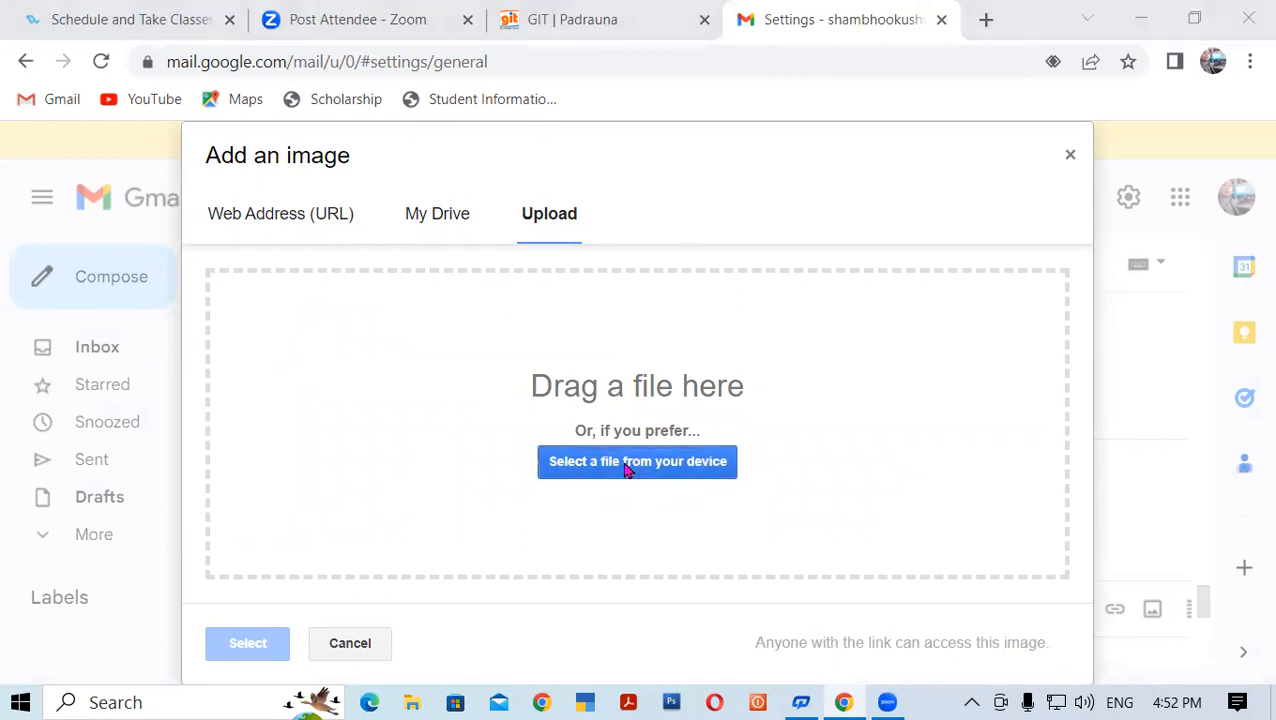
{"action": "left_click", "coordinate": [326, 290]}
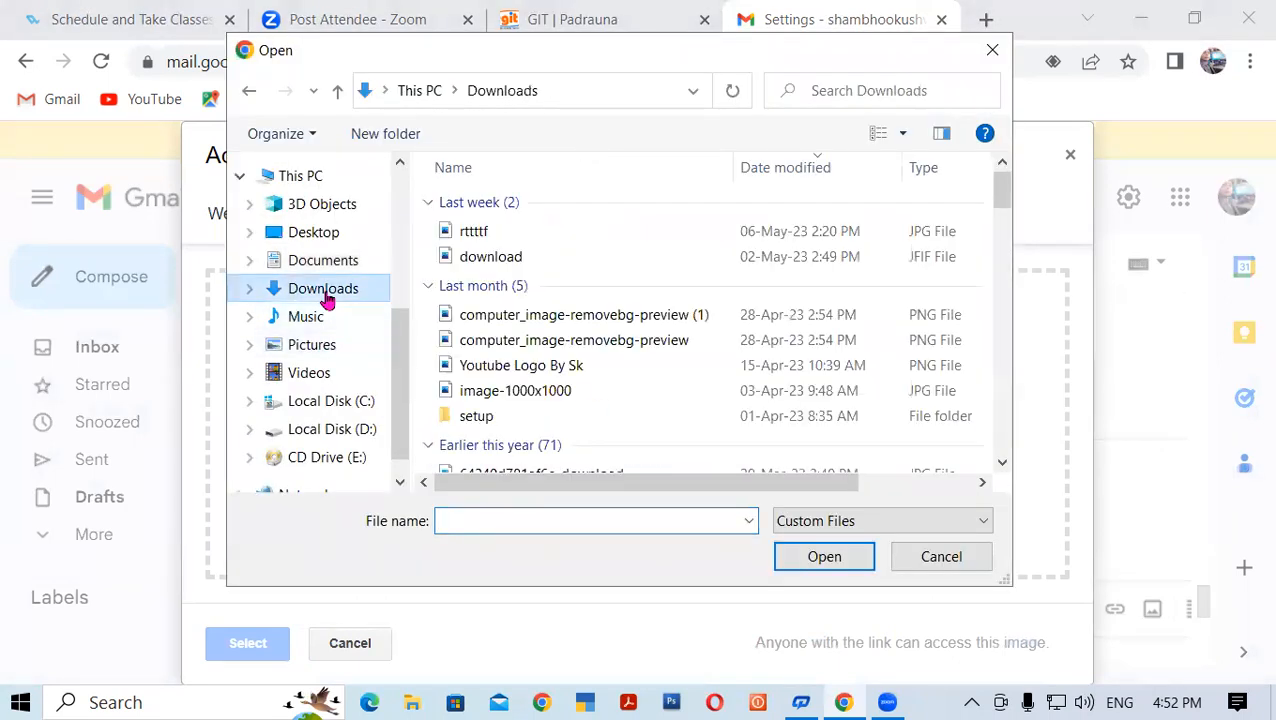
{"action": "left_click_drag", "start_coordinate": [1002, 195], "coordinate": [1000, 462]}
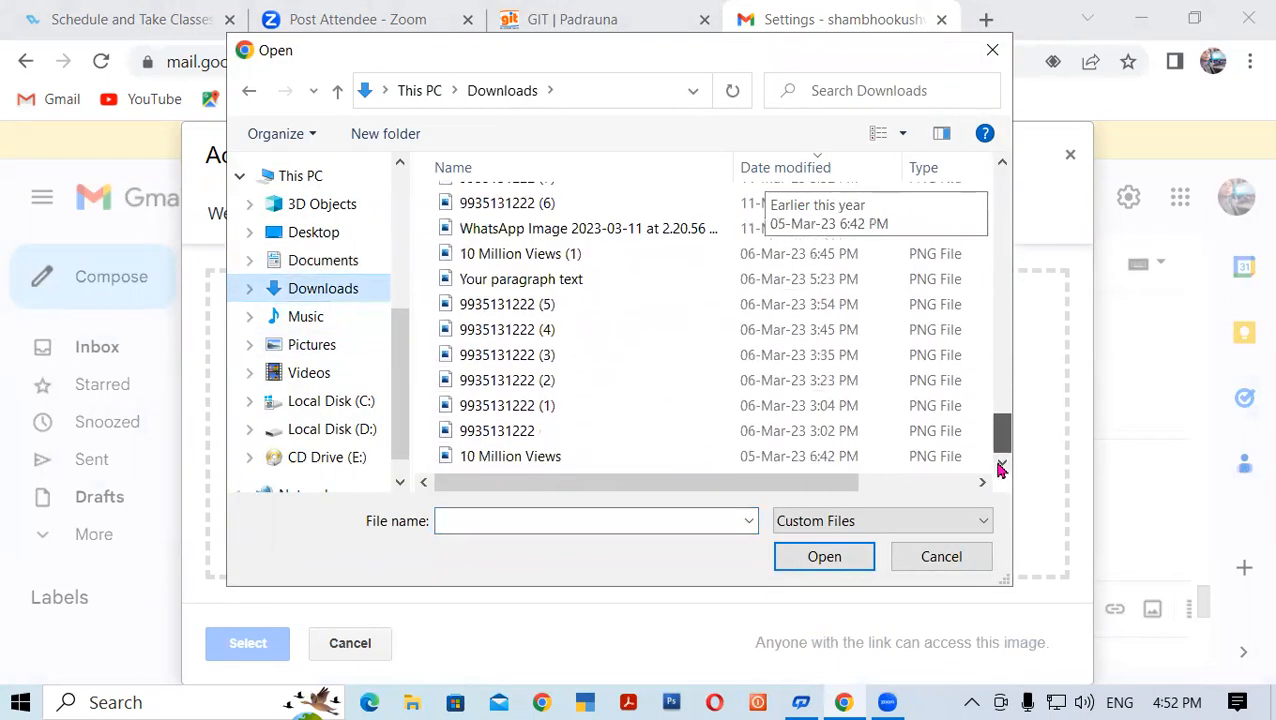
{"action": "left_click", "coordinate": [338, 343]}
{"action": "double_click", "coordinate": [660, 372]}
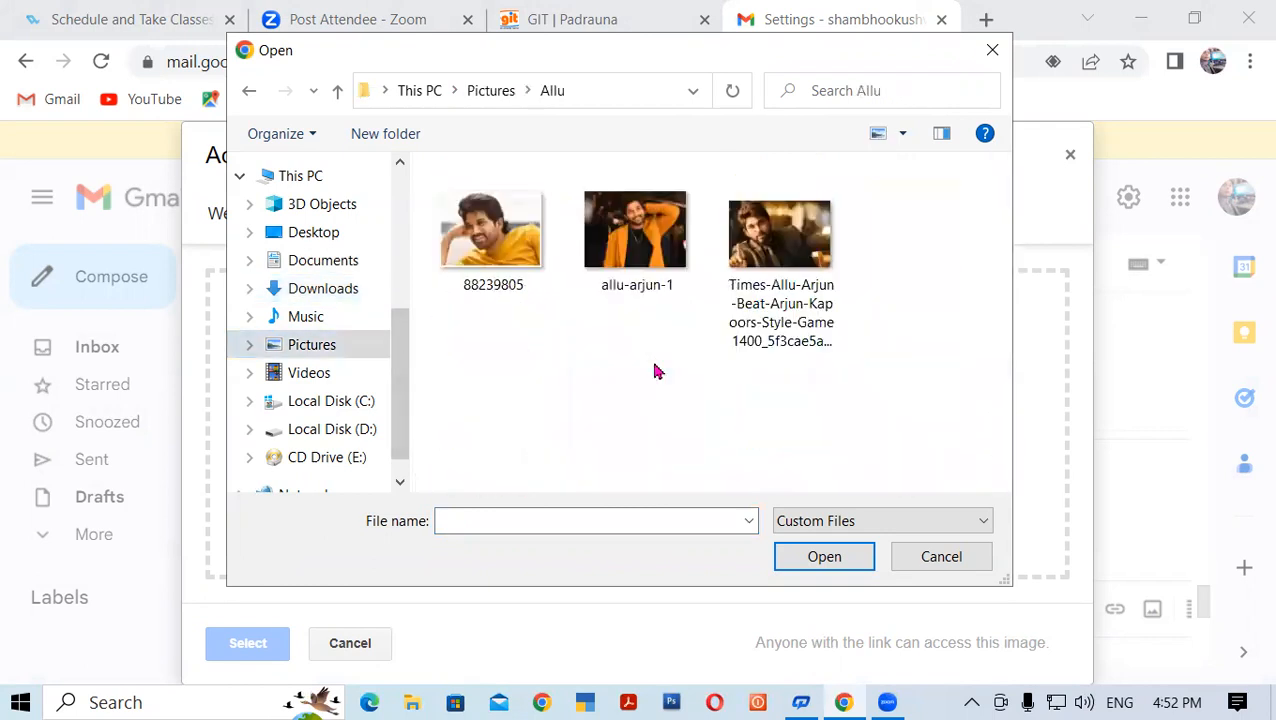
{"action": "left_click", "coordinate": [622, 235]}
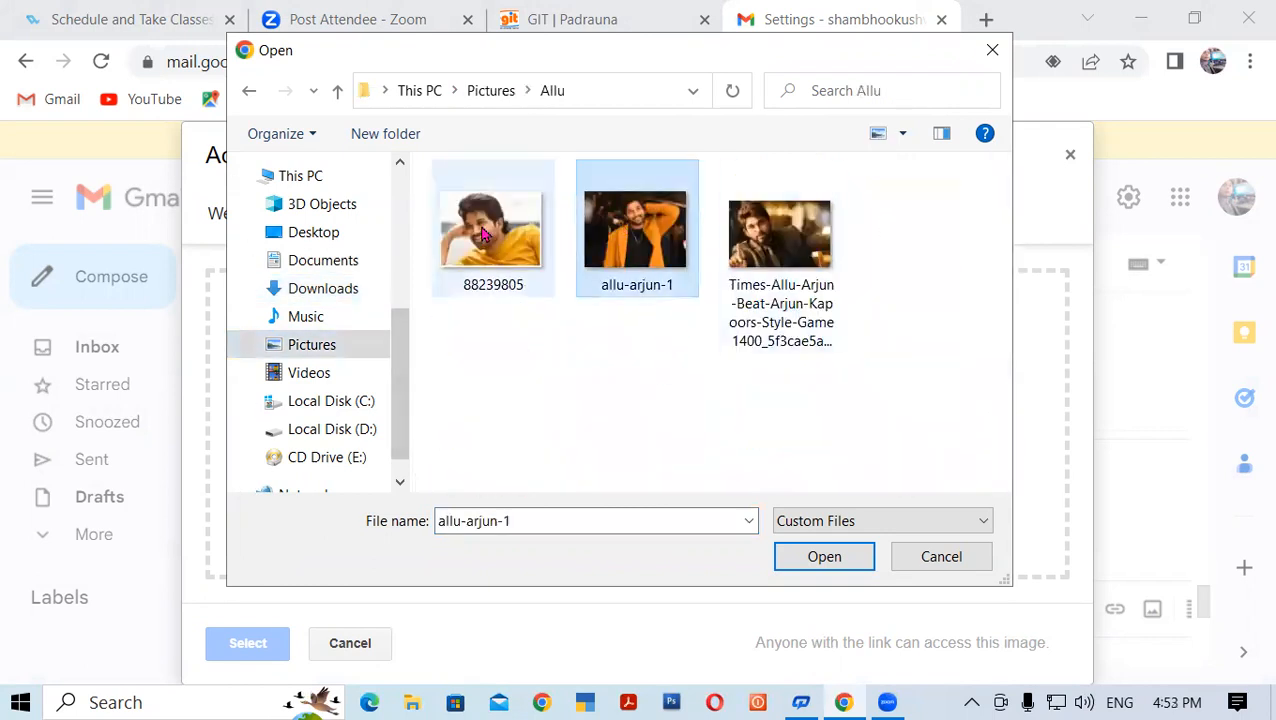
{"action": "left_click", "coordinate": [530, 250]}
{"action": "left_click", "coordinate": [858, 555]}
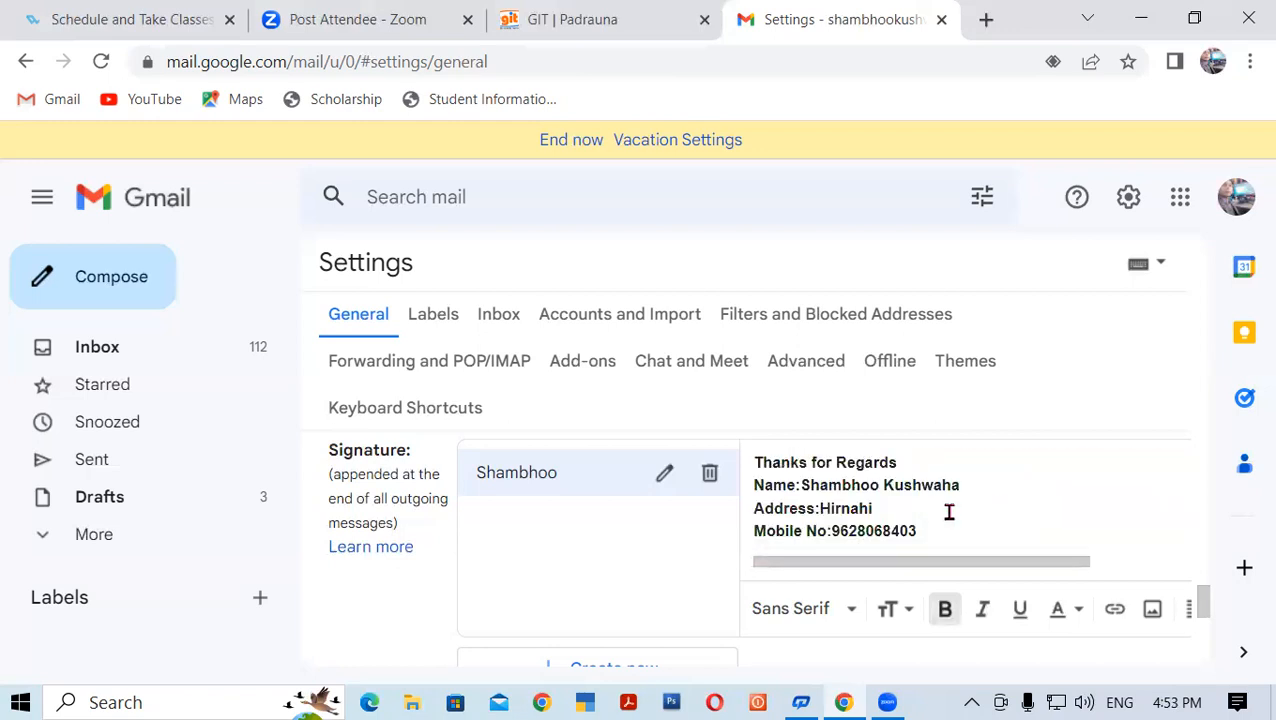
Resize the signature photo to Small
{"action": "left_click", "coordinate": [1018, 496]}
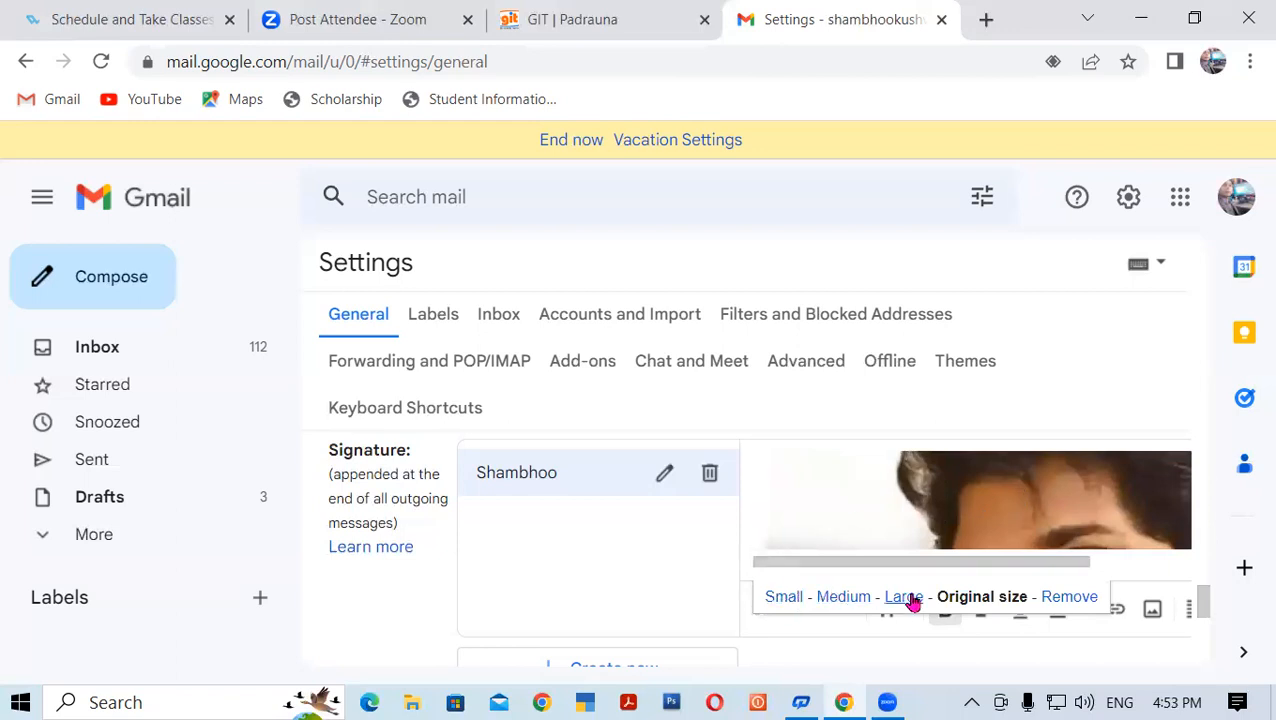
{"action": "left_click", "coordinate": [786, 598]}
{"action": "scroll", "coordinate": [917, 504], "scroll_direction": "up", "scroll_amount": 2}
{"action": "scroll", "coordinate": [917, 504], "scroll_direction": "down", "scroll_amount": 2}
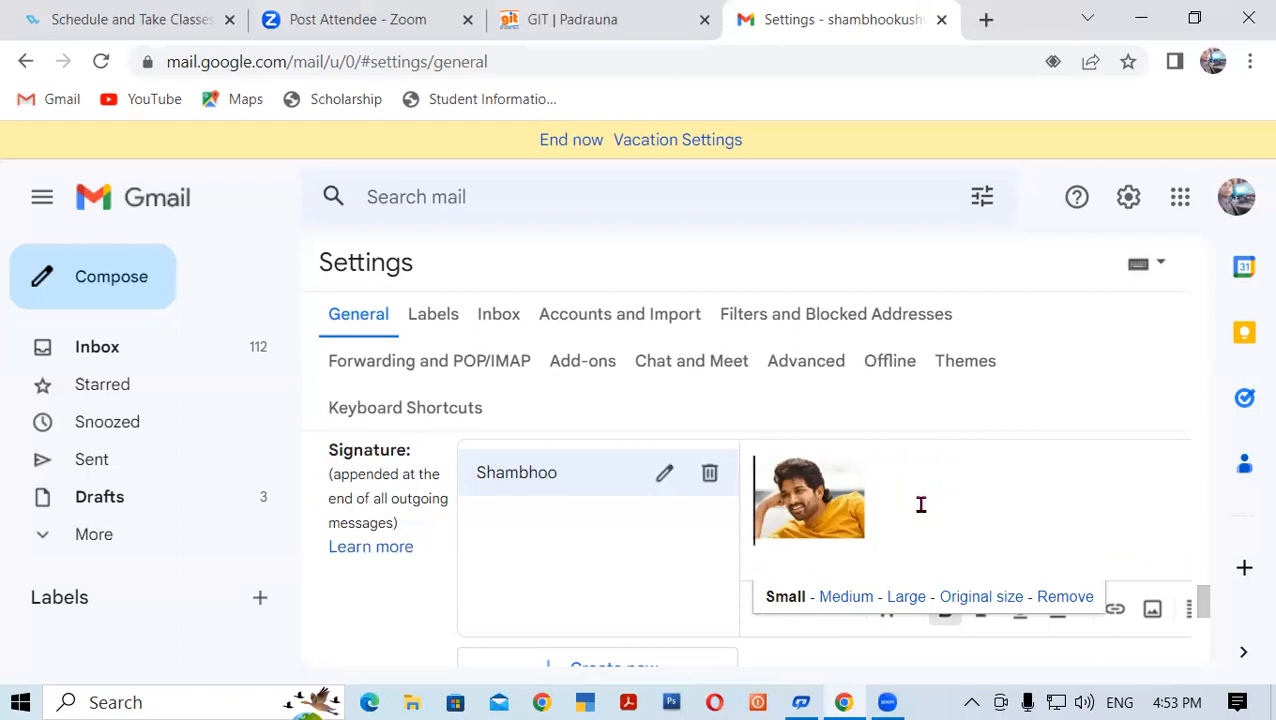
Paste the signature text lines, undo the paste, and scroll to the page bottom
{"action": "key", "text": "ctrl+v"}
{"action": "key", "text": "ctrl+z"}
{"action": "key", "text": "ctrl+y"}
{"action": "key", "text": "ctrl+z"}
{"action": "scroll", "coordinate": [1200, 612], "scroll_direction": "down", "scroll_amount": 2}
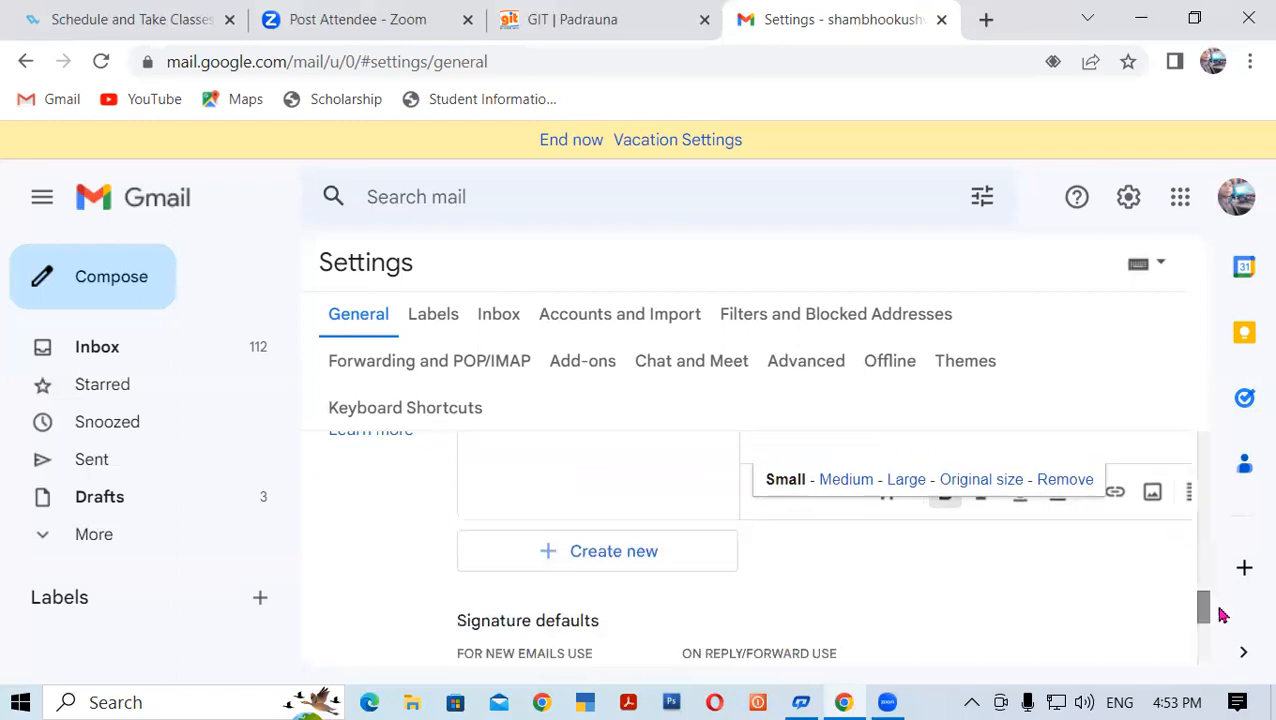
{"action": "scroll", "coordinate": [1200, 600], "scroll_direction": "down", "scroll_amount": 3}
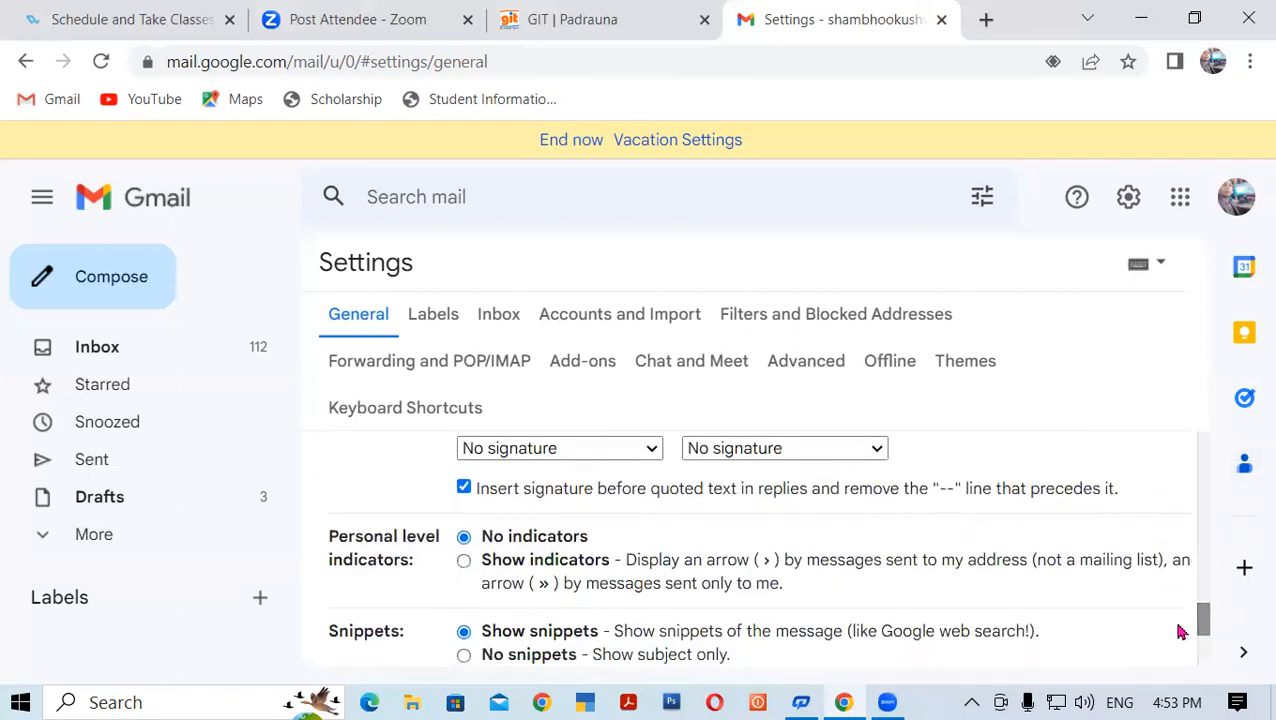
{"action": "scroll", "coordinate": [1120, 620], "scroll_direction": "down", "scroll_amount": 15}
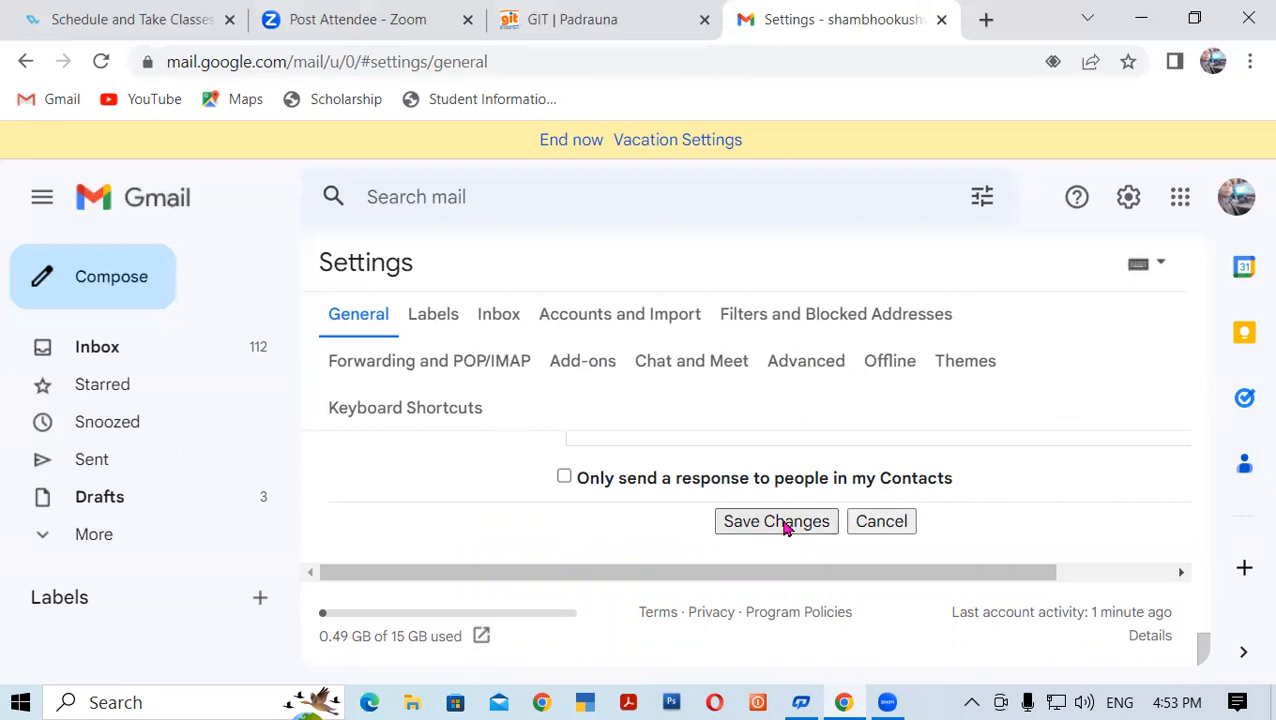
Save the signature changes, then open and close a blank test message
{"action": "left_click", "coordinate": [759, 522]}
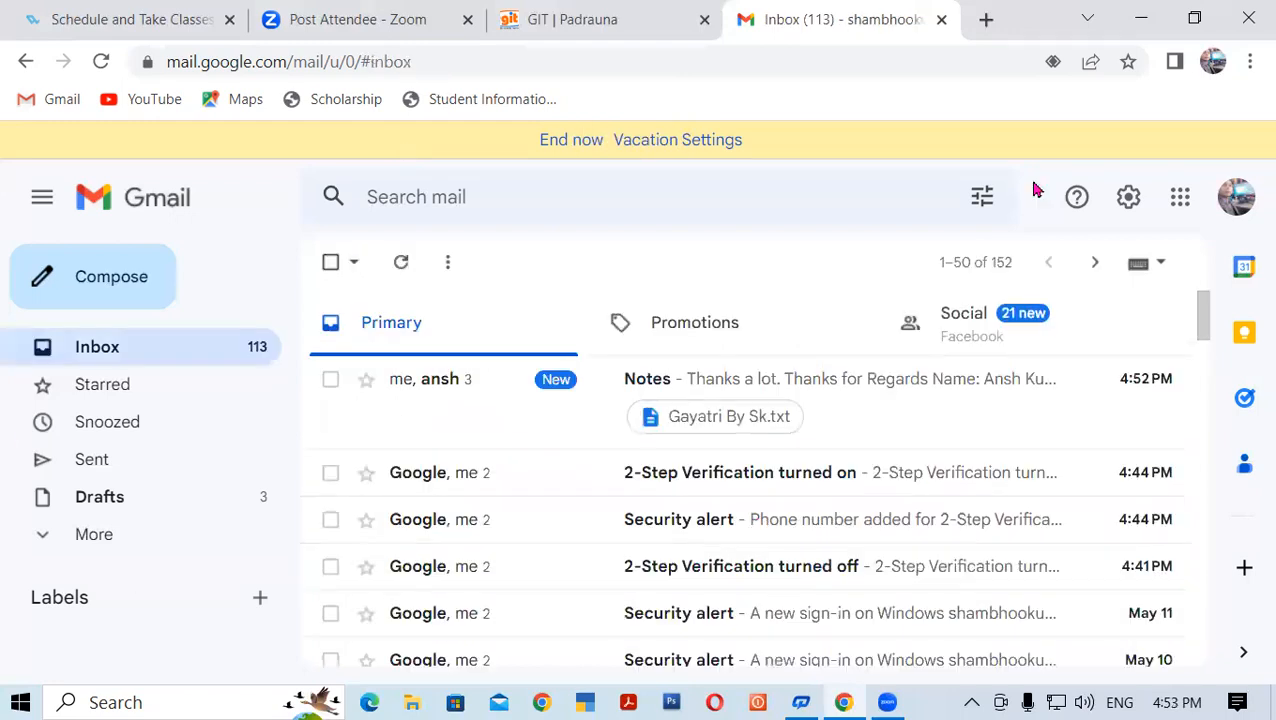
{"action": "left_click", "coordinate": [103, 287]}
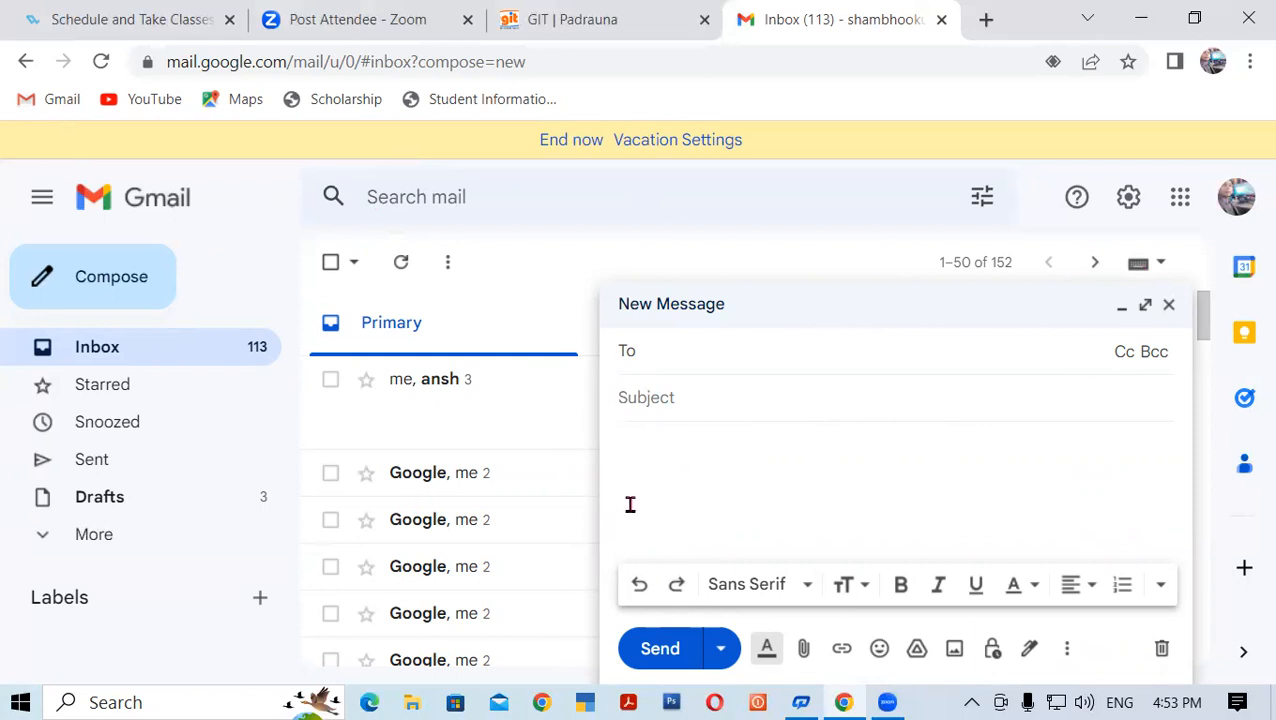
{"action": "left_click", "coordinate": [1167, 305]}
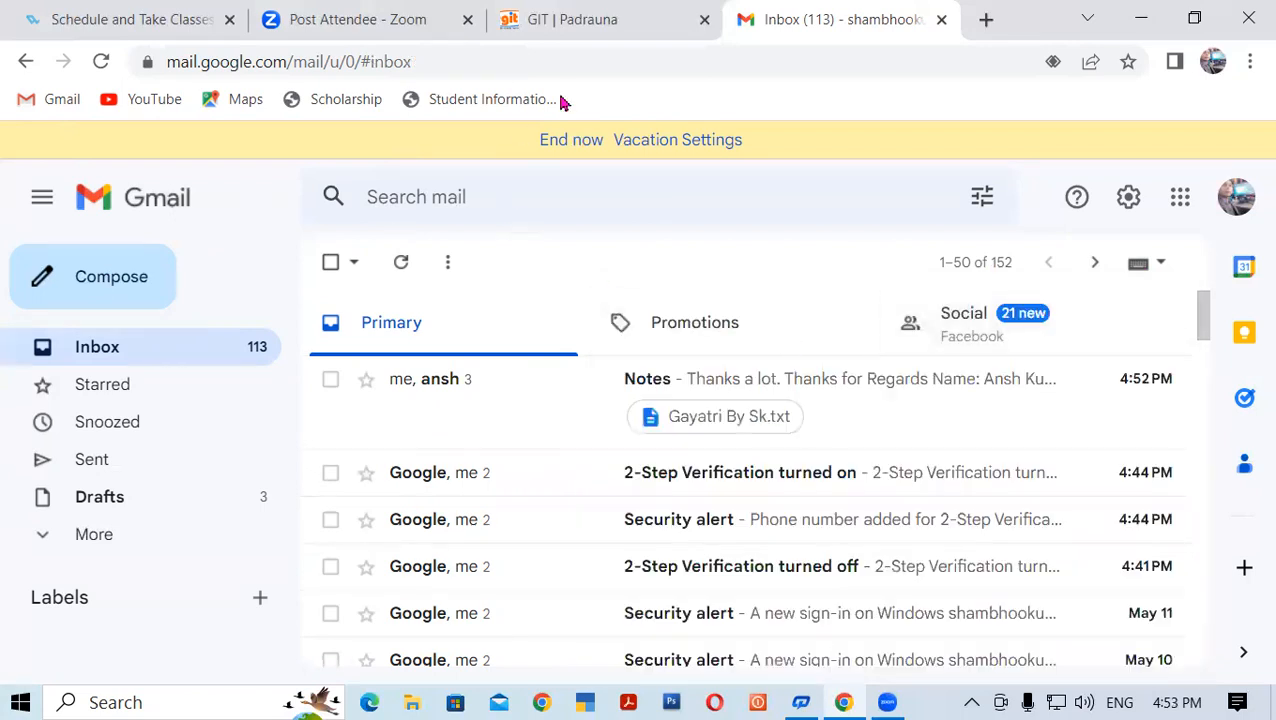
Open the full settings page, then search the mail for 'sign'
{"action": "left_click", "coordinate": [1126, 199]}
{"action": "left_click", "coordinate": [1031, 318]}
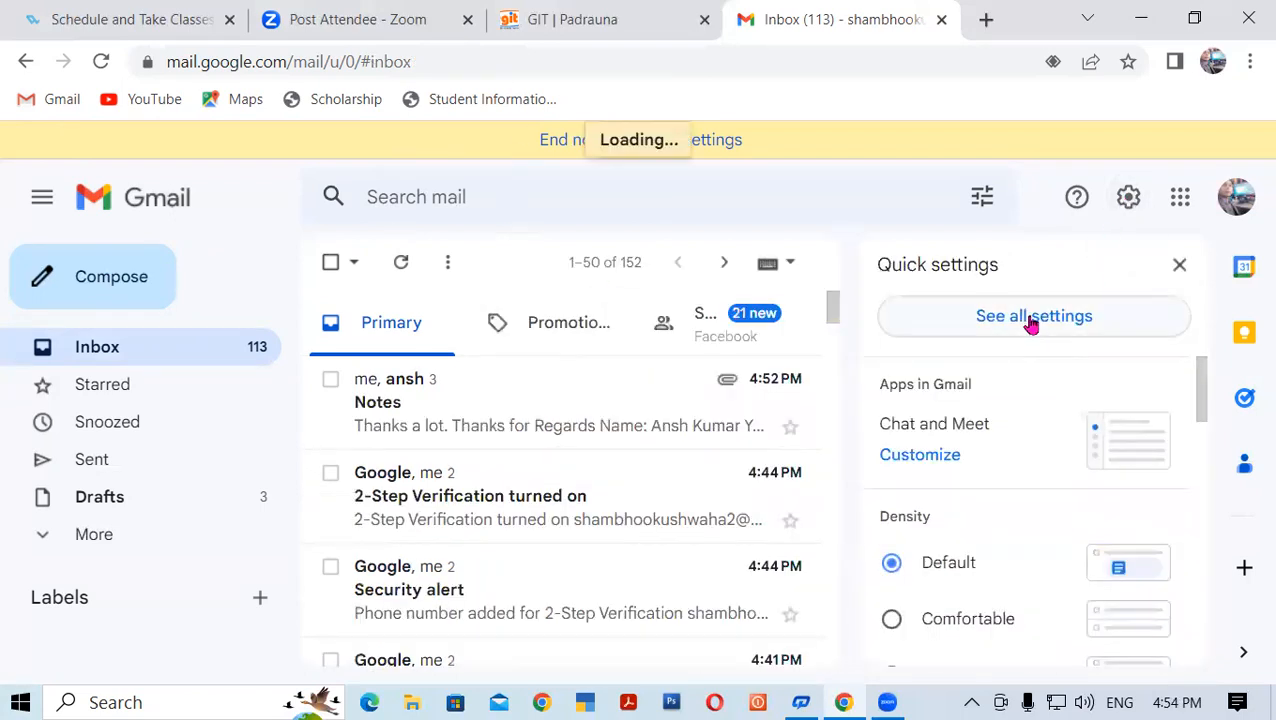
{"action": "left_click", "coordinate": [421, 190]}
{"action": "type", "text": "sign"}
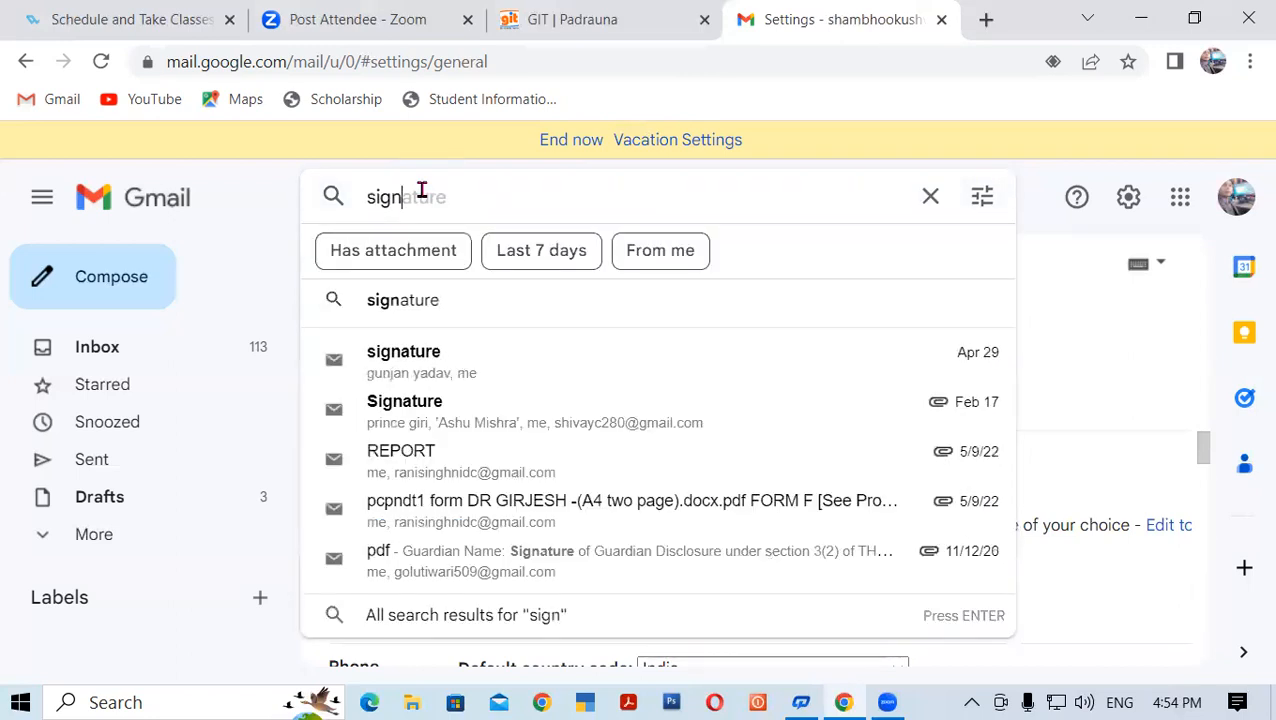
{"action": "left_click", "coordinate": [427, 314]}
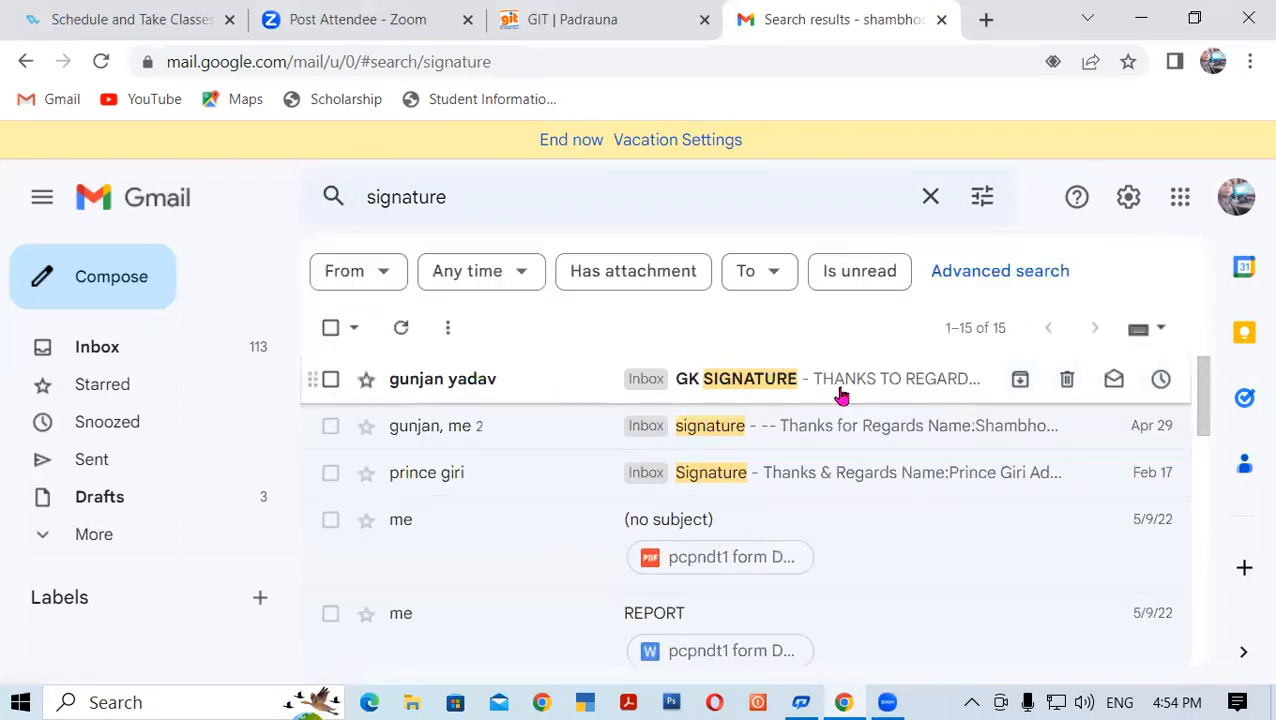
Go back to the full settings and scroll down to Signature defaults
{"action": "left_click", "coordinate": [1130, 200]}
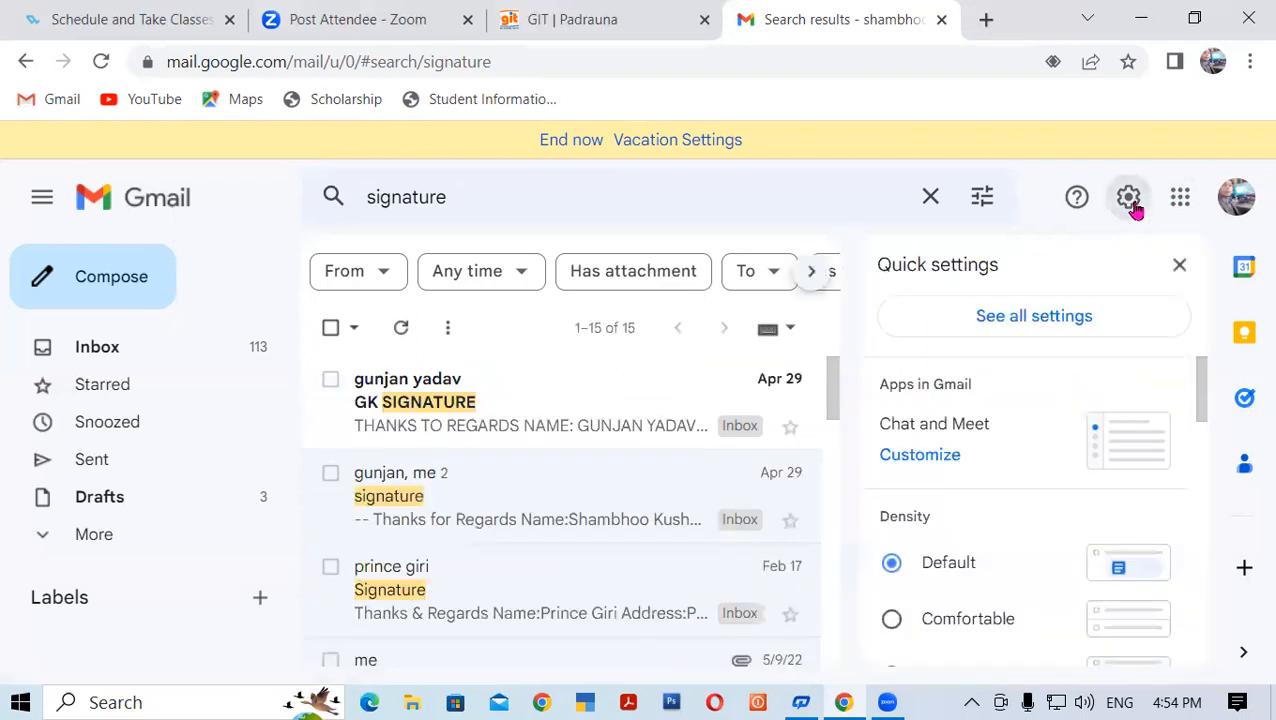
{"action": "left_click", "coordinate": [994, 326]}
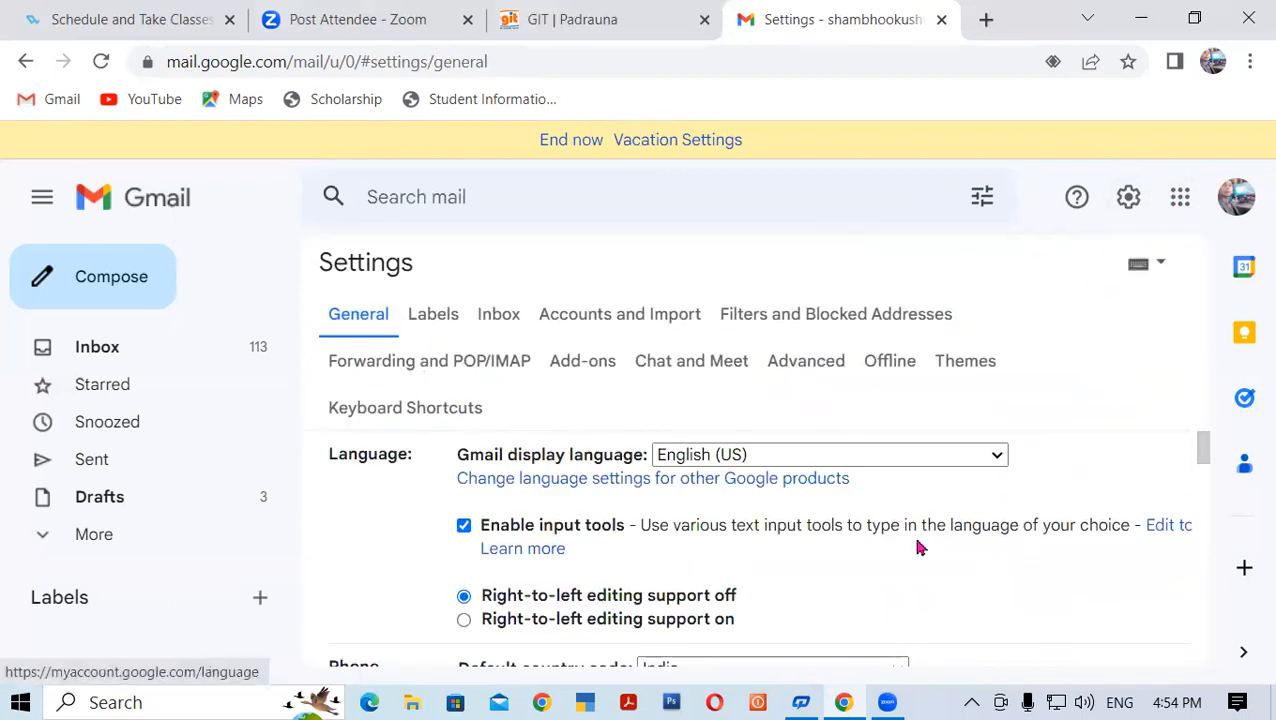
{"action": "scroll", "coordinate": [917, 546], "scroll_direction": "down", "scroll_amount": 15}
{"action": "scroll", "coordinate": [762, 527], "scroll_direction": "down", "scroll_amount": 15}
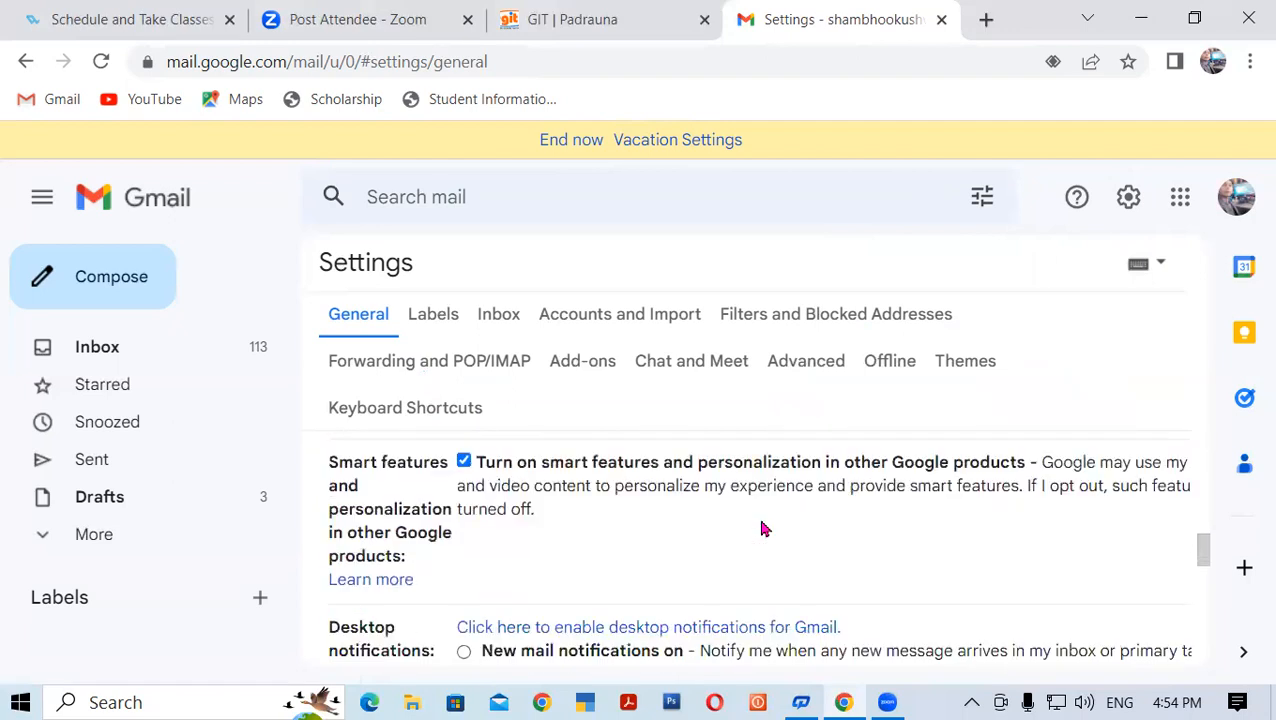
{"action": "scroll", "coordinate": [762, 527], "scroll_direction": "down", "scroll_amount": 5}
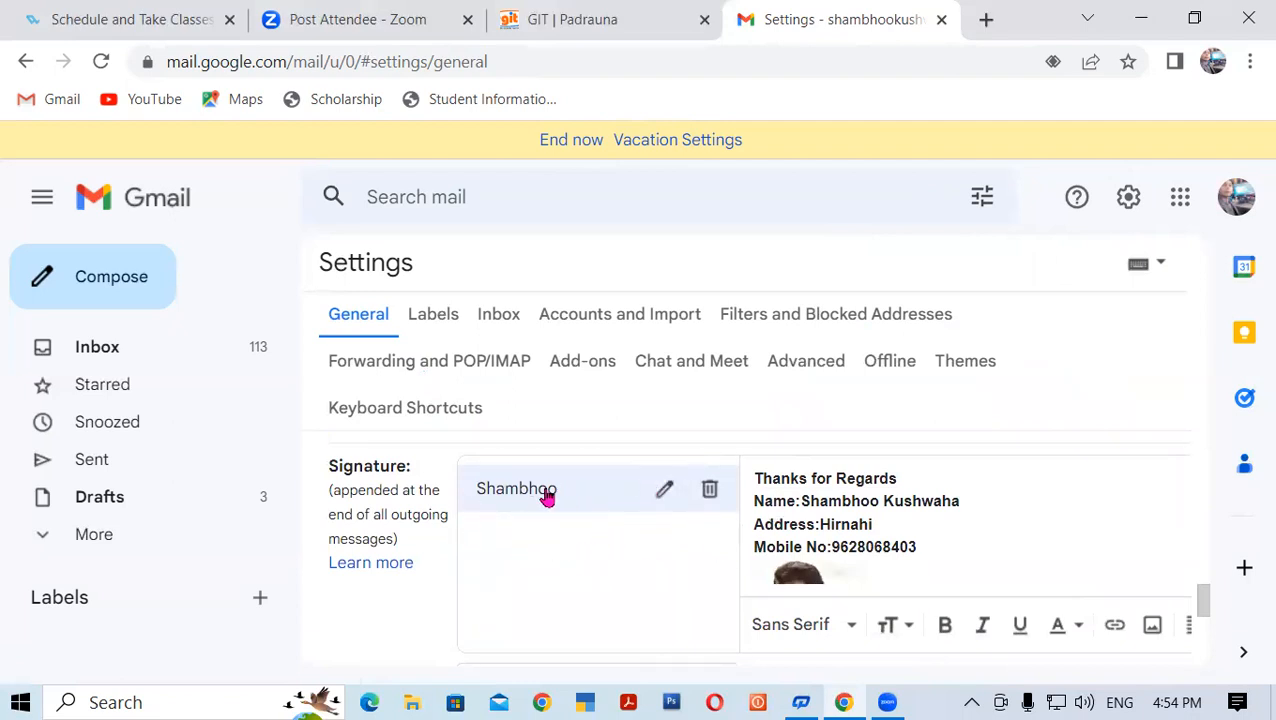
{"action": "scroll", "coordinate": [531, 538], "scroll_direction": "down", "scroll_amount": 1}
{"action": "scroll", "coordinate": [531, 538], "scroll_direction": "down", "scroll_amount": 3}
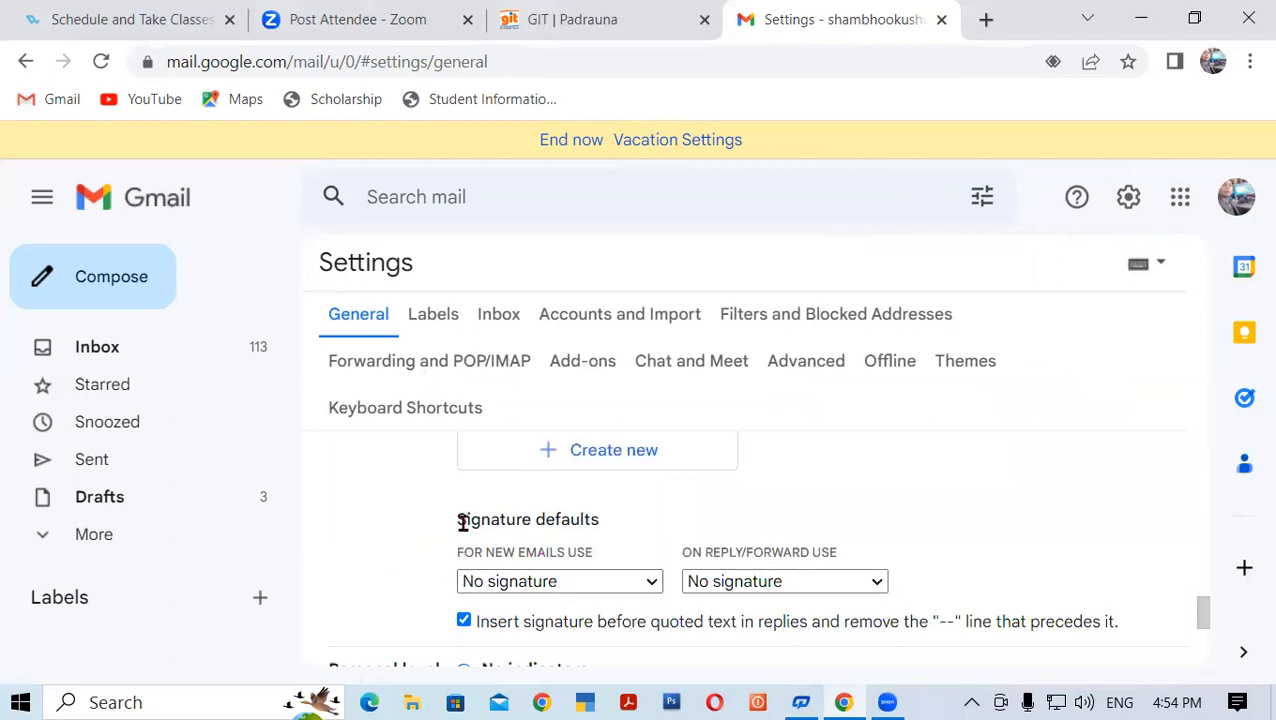
Use the saved signature for new emails, keep replies/forwards at No signature, and save
{"action": "left_click", "coordinate": [558, 588]}
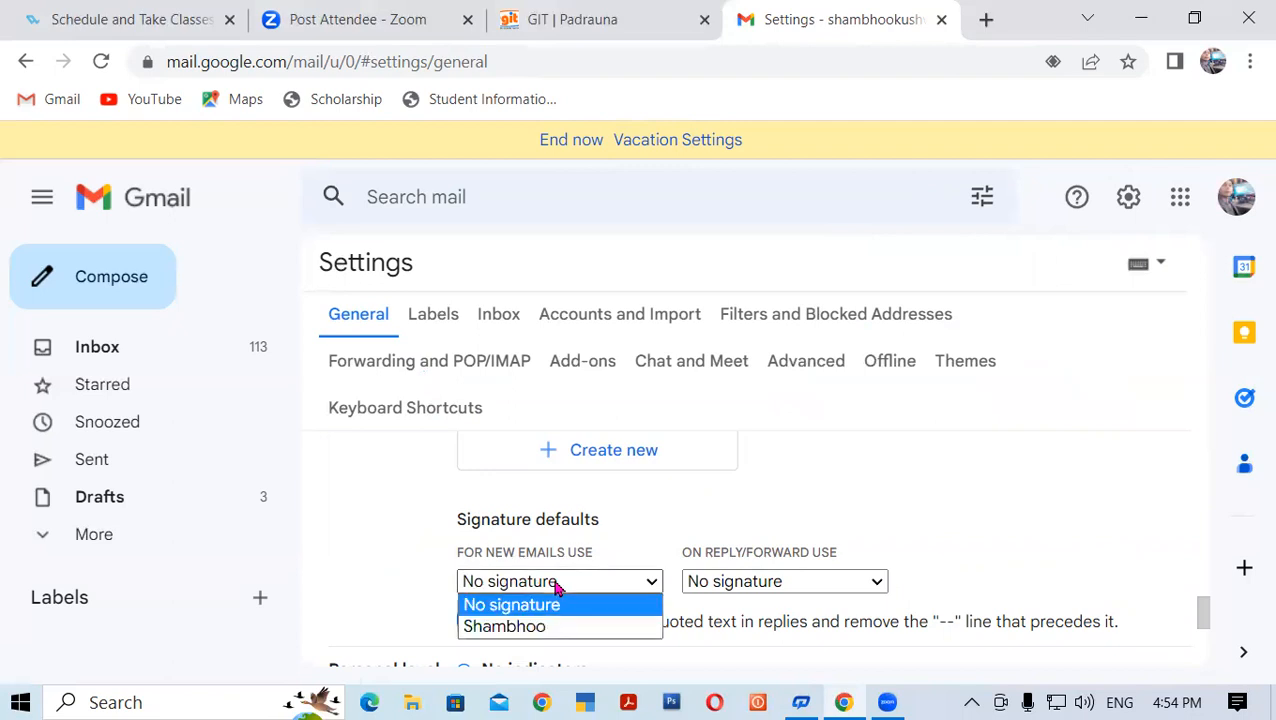
{"action": "left_click", "coordinate": [508, 627]}
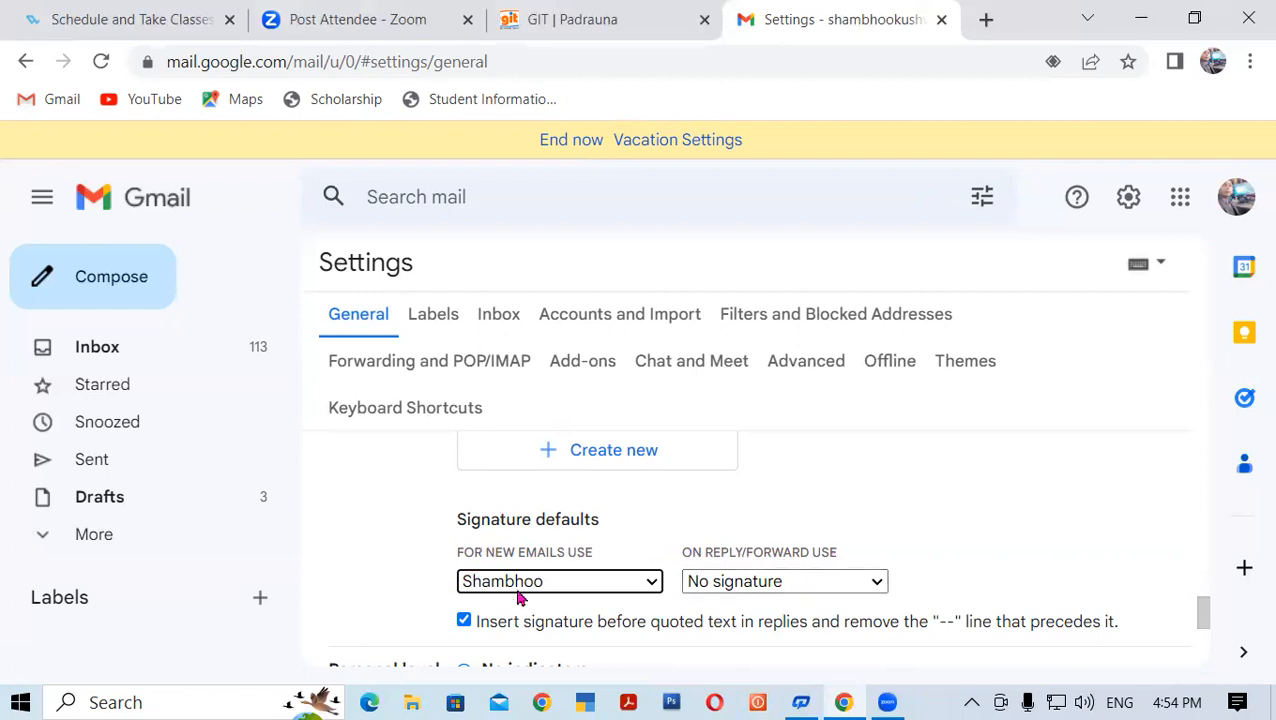
{"action": "left_click", "coordinate": [581, 579]}
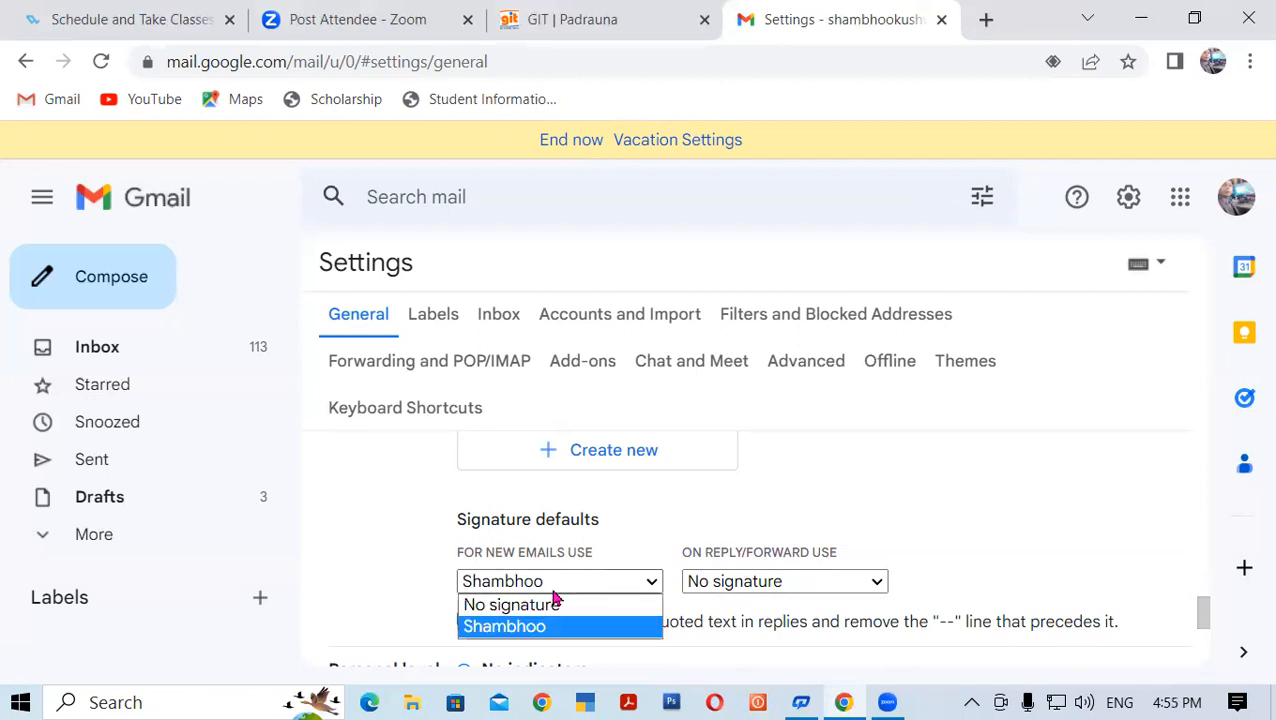
{"action": "left_click", "coordinate": [409, 603]}
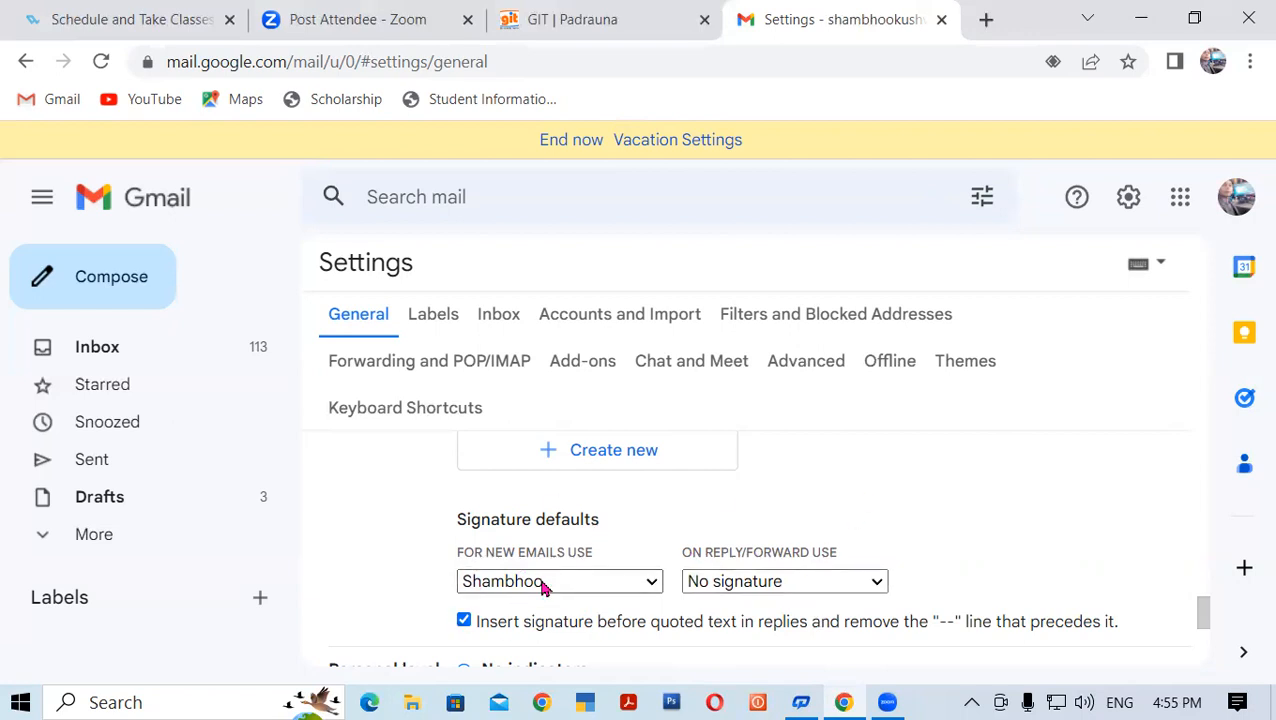
{"action": "left_click", "coordinate": [826, 584]}
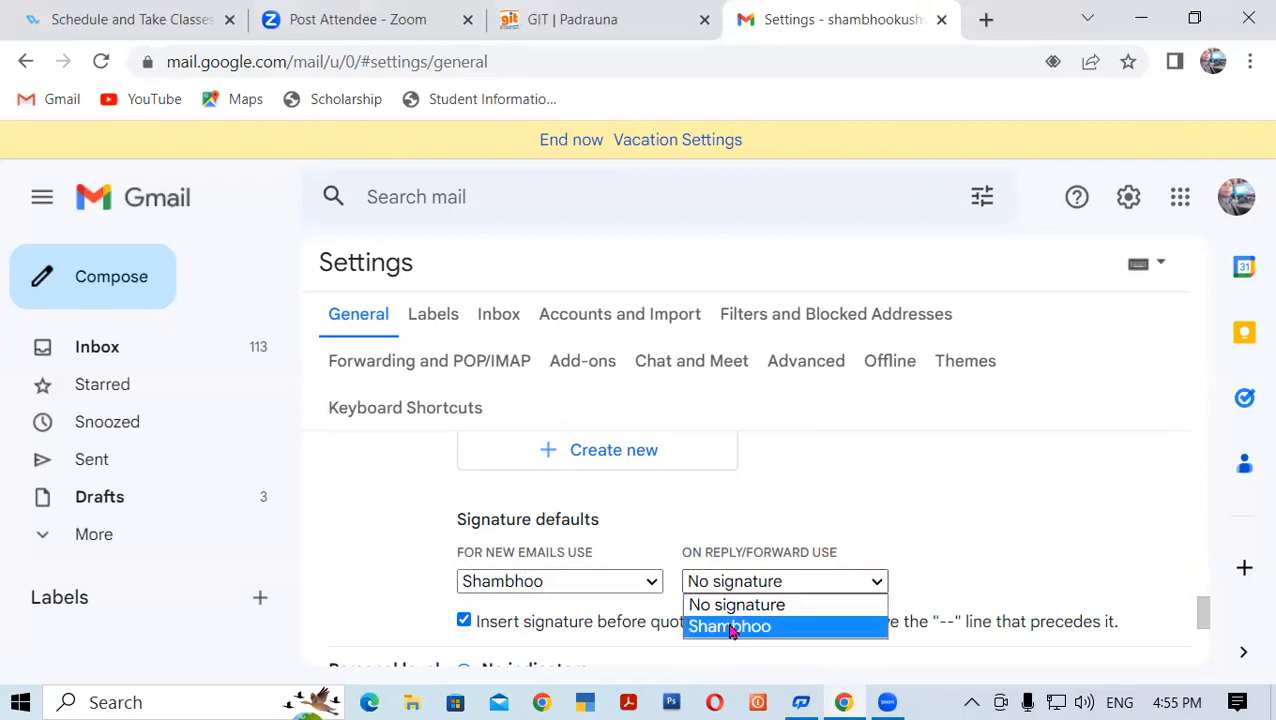
{"action": "left_click", "coordinate": [820, 503]}
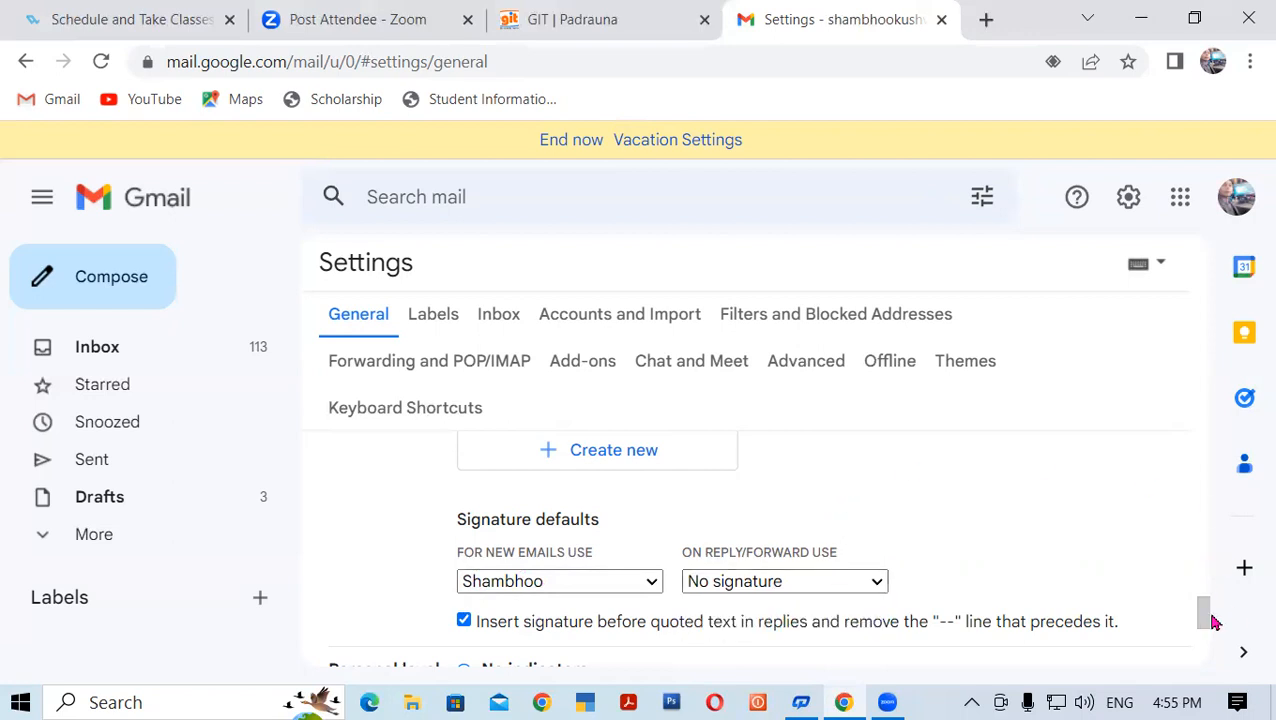
{"action": "left_click_drag", "start_coordinate": [1210, 622], "coordinate": [1203, 672]}
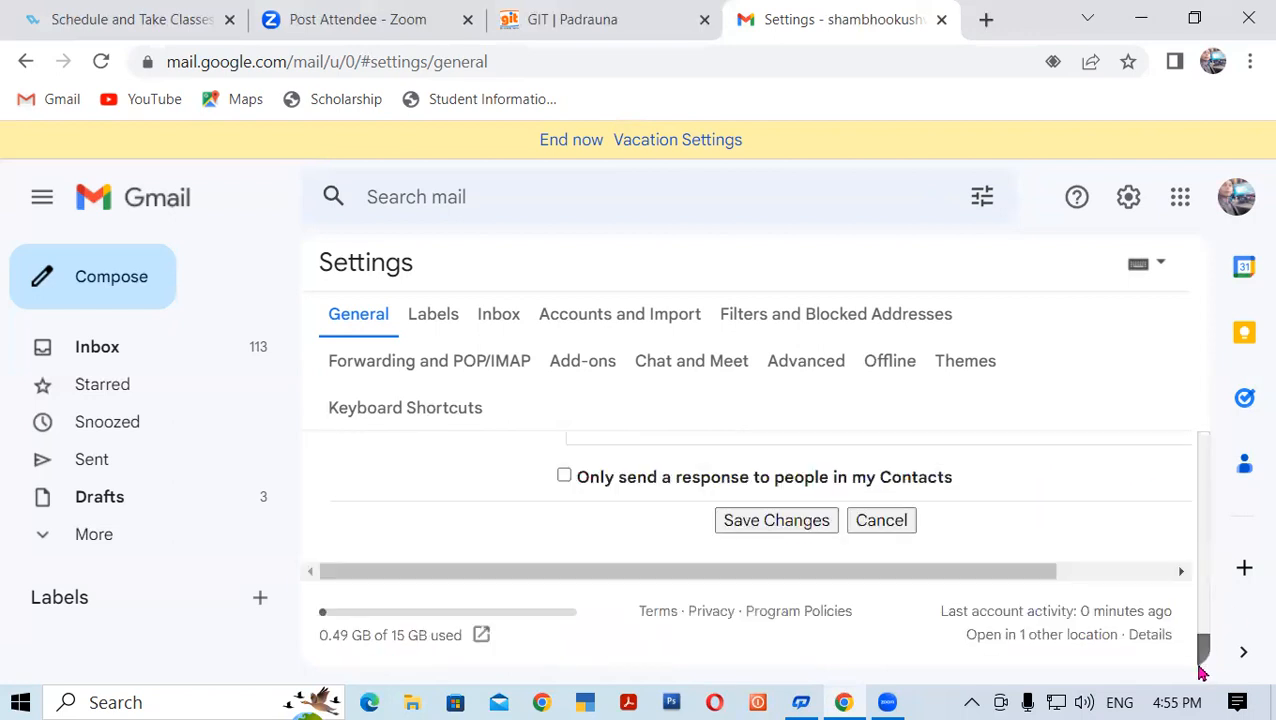
{"action": "left_click", "coordinate": [738, 528]}
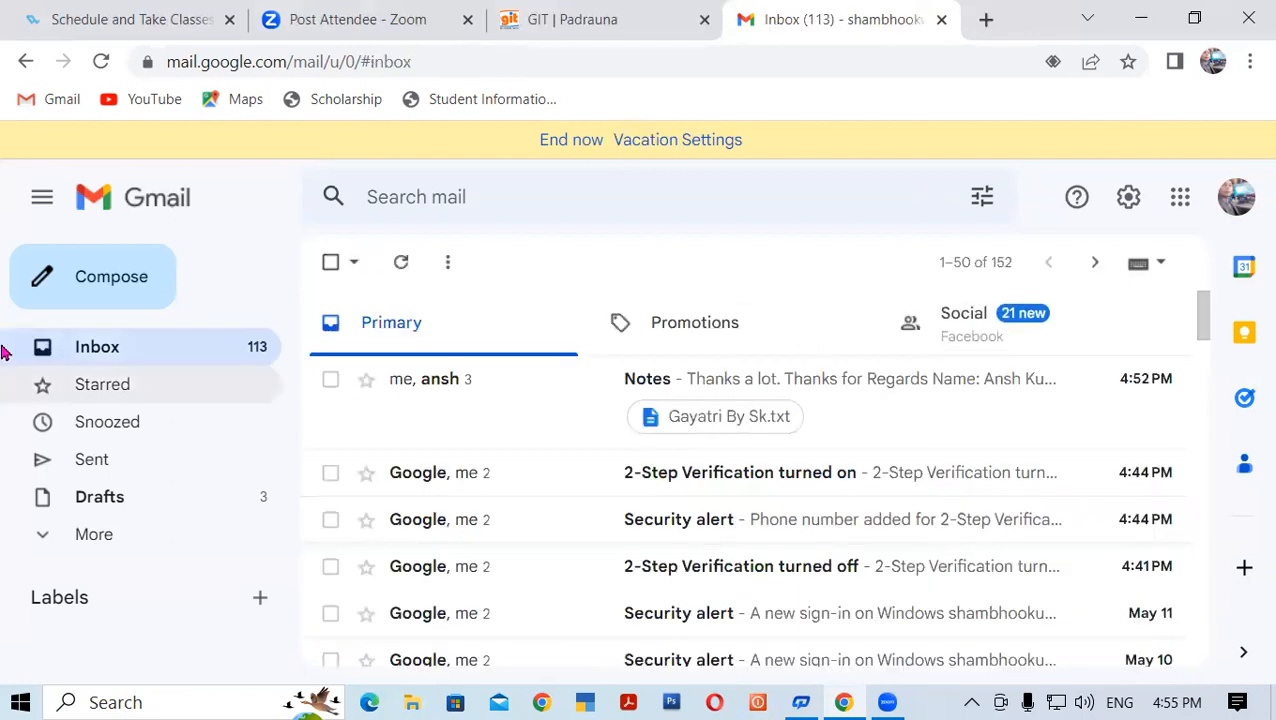
Compose a new message and confirm the bold signature lines and photo appear in the body
{"action": "left_click", "coordinate": [88, 288]}
{"action": "scroll", "coordinate": [800, 455], "scroll_direction": "down", "scroll_amount": 2}
{"action": "left_click", "coordinate": [840, 457]}
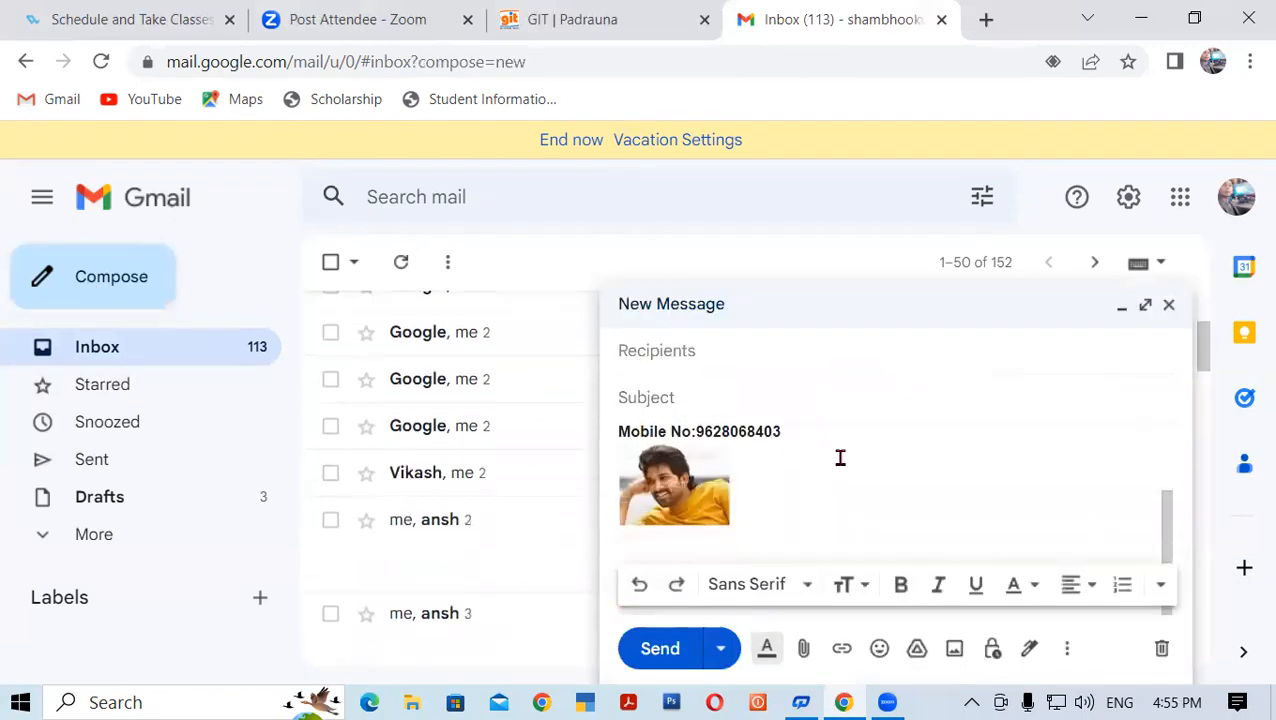
{"action": "scroll", "coordinate": [840, 457], "scroll_direction": "up", "scroll_amount": 2}
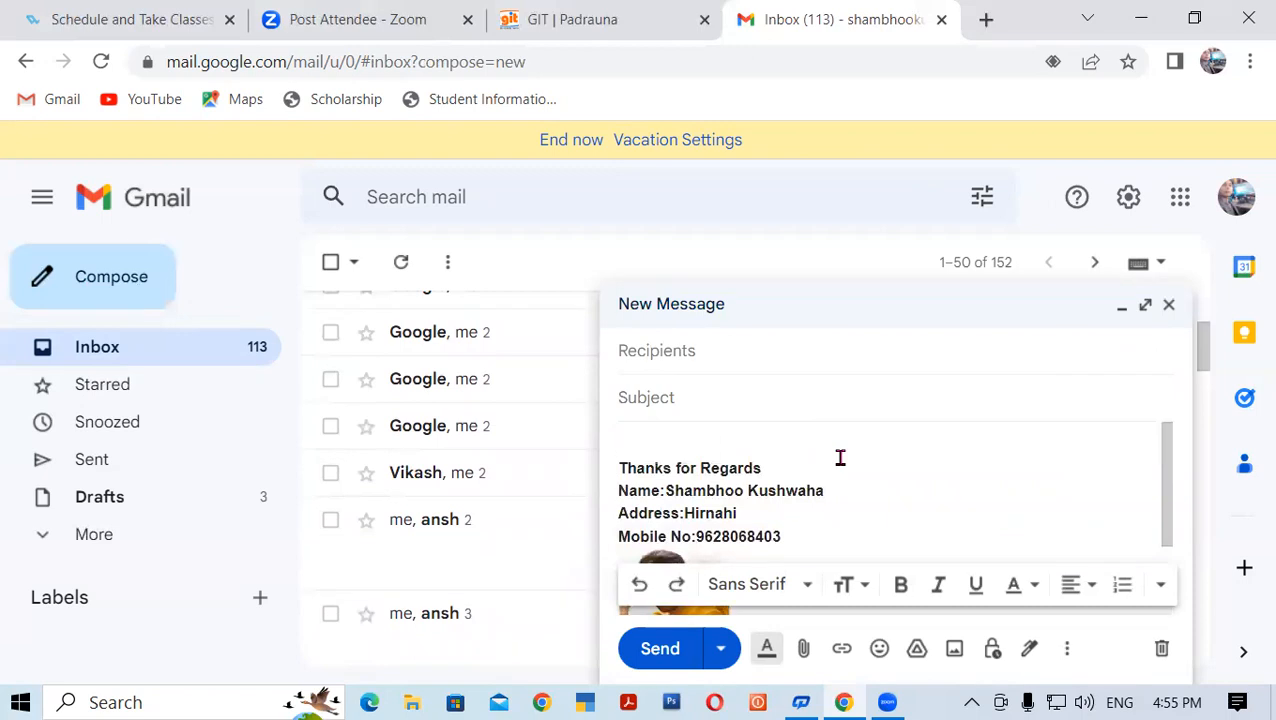